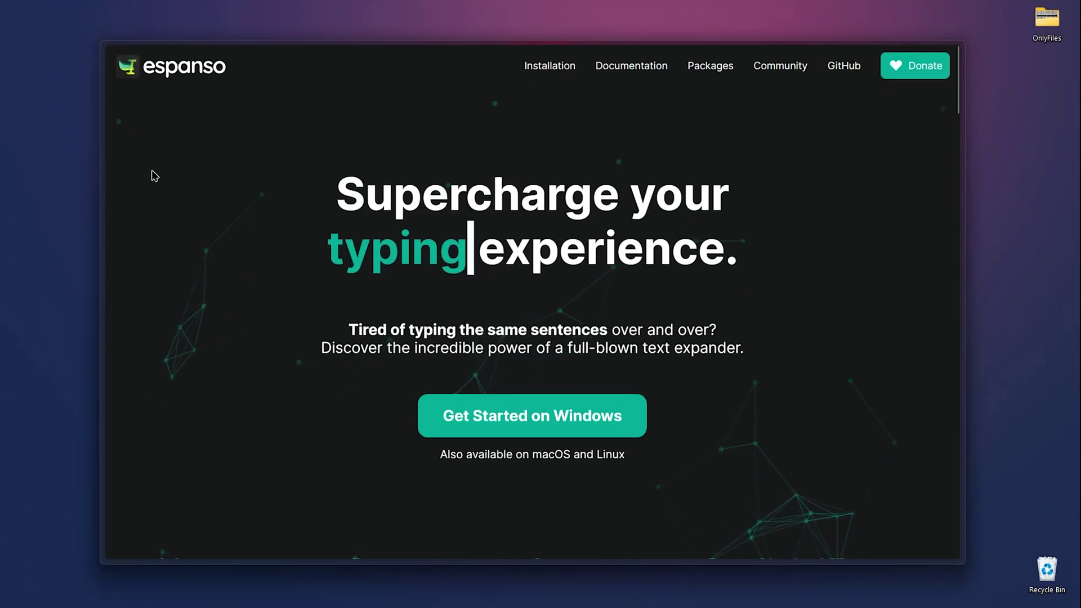
Open the Install on Windows guide from the espanso.org home page.
mouse_move(101, 161)
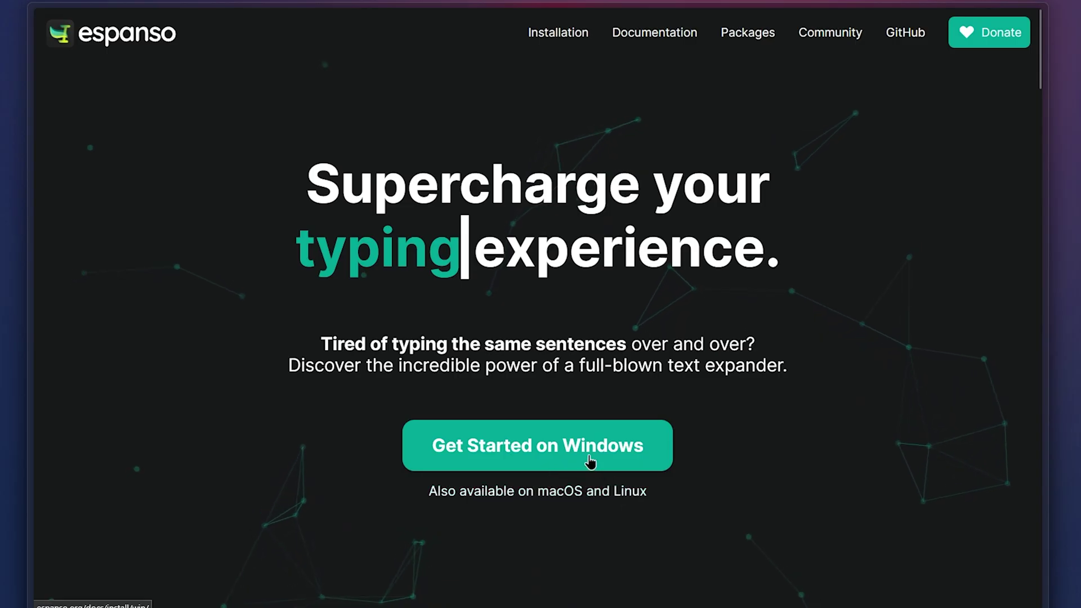
left_click(526, 465)
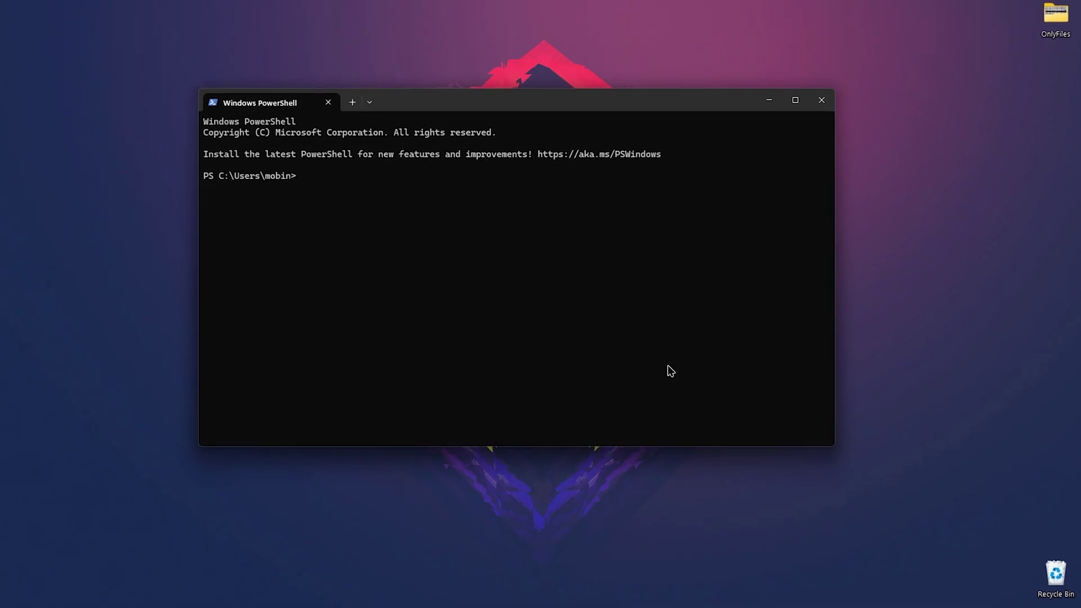
Run espanso status in PowerShell and highlight its 'espanso is running' output.
type("espanso")
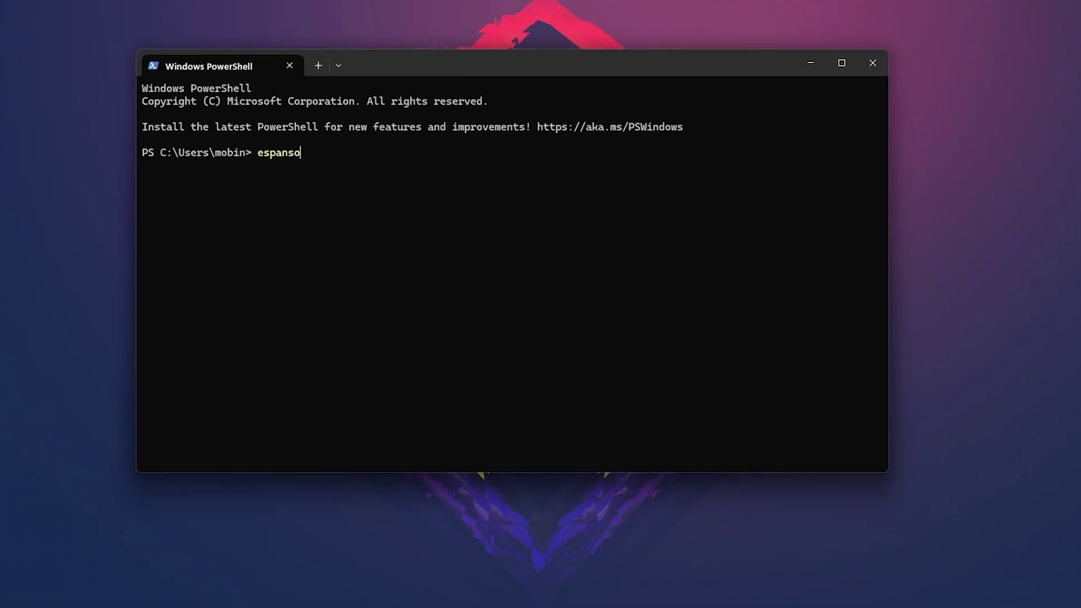
type(" status")
key("Return")
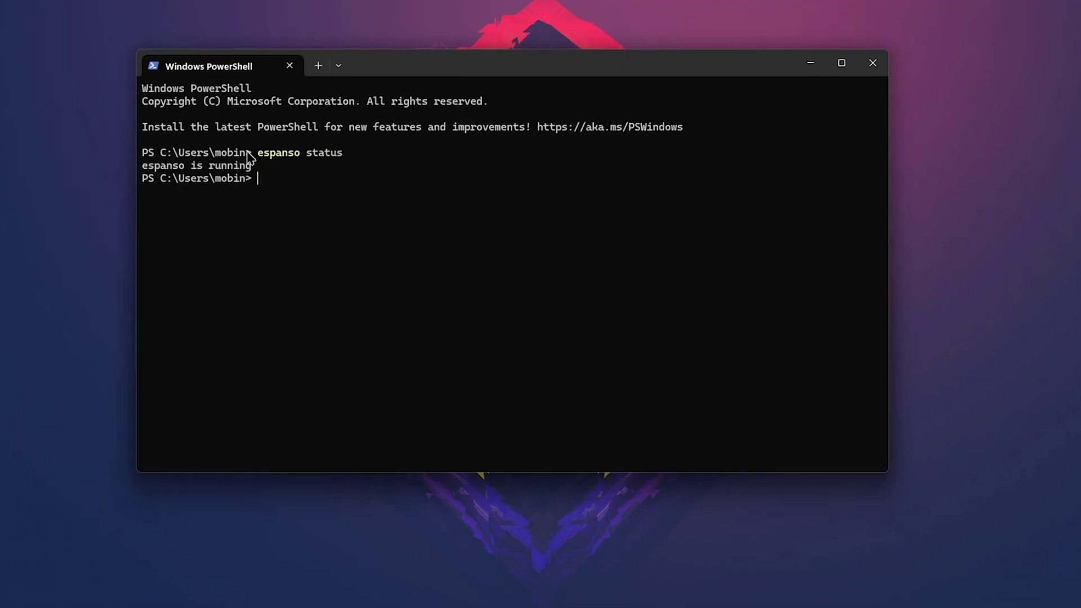
left_click_drag(257, 166, 137, 176)
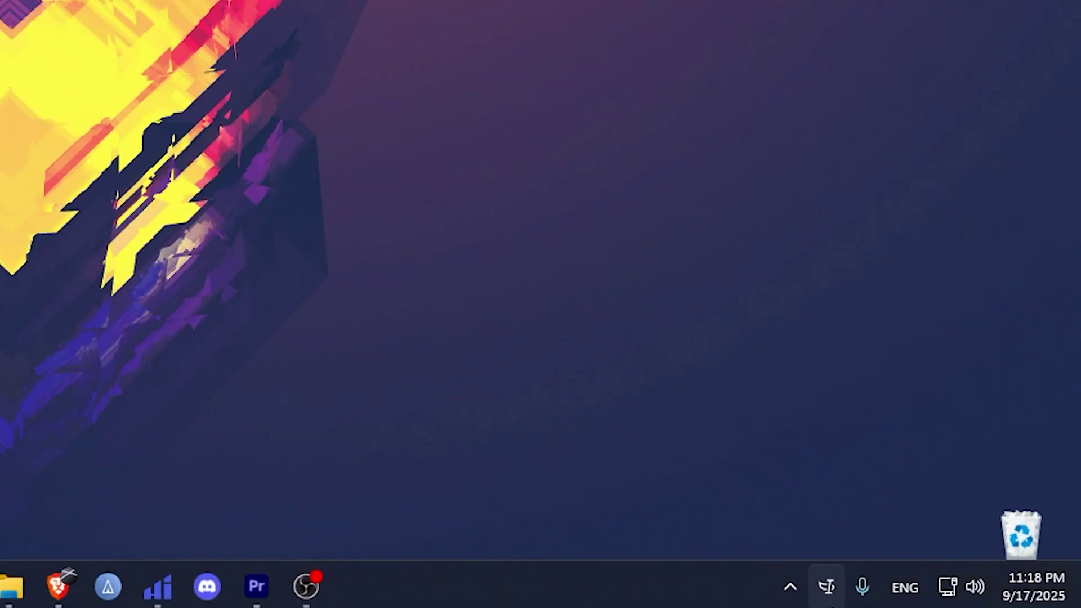
Open espanso's config folder from its tray icon and enter the match subfolder.
right_click(826, 588)
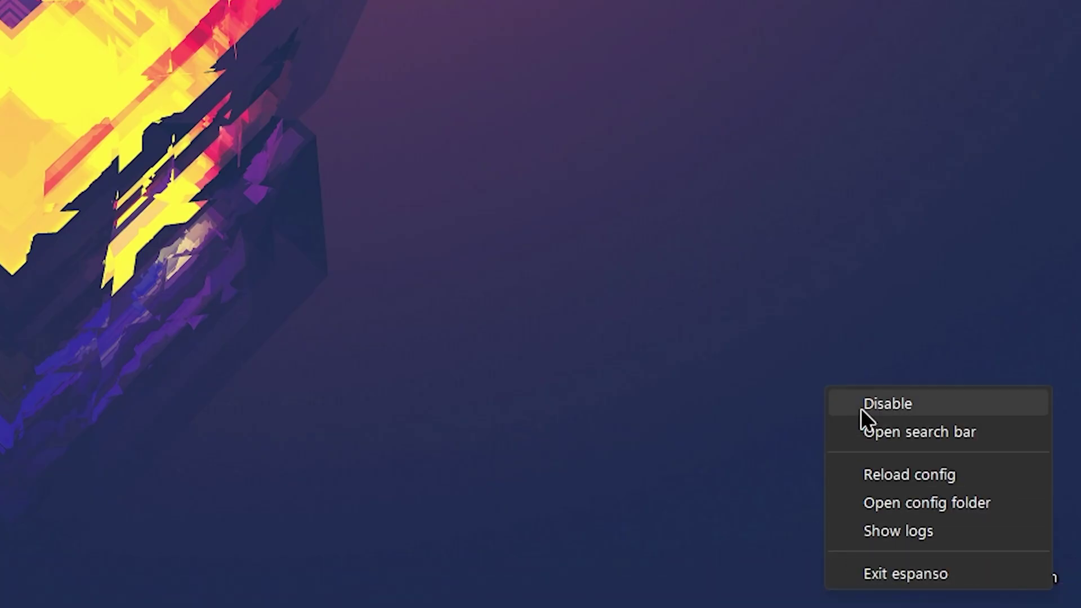
left_click(861, 503)
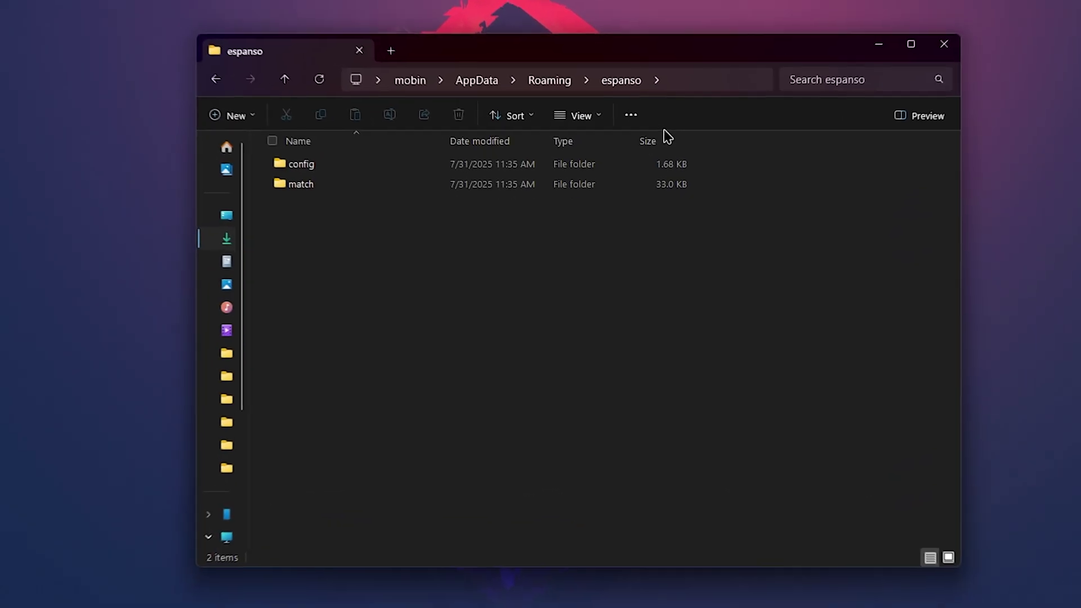
double_click(279, 178)
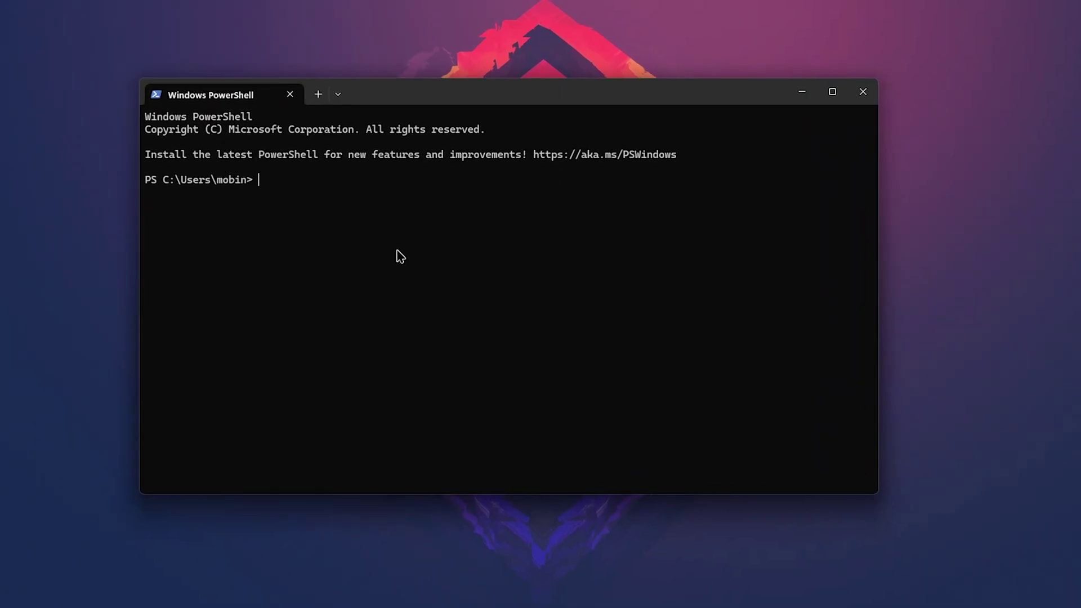
Run espanso path in PowerShell, then open base.yml from the match folder.
type("e")
type("spanso")
type(" p")
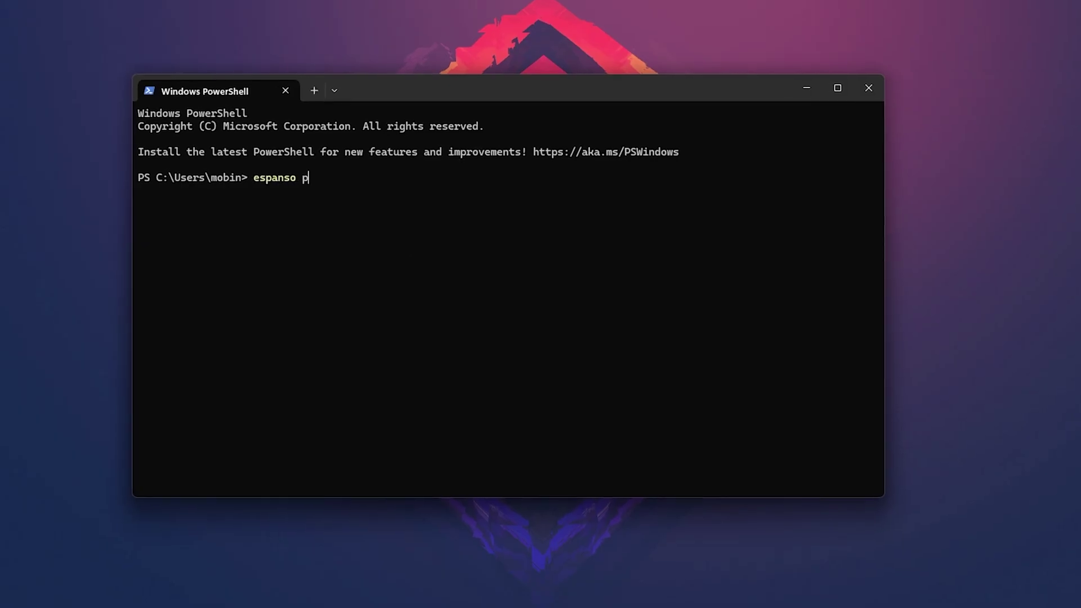
type("ath")
key("Return")
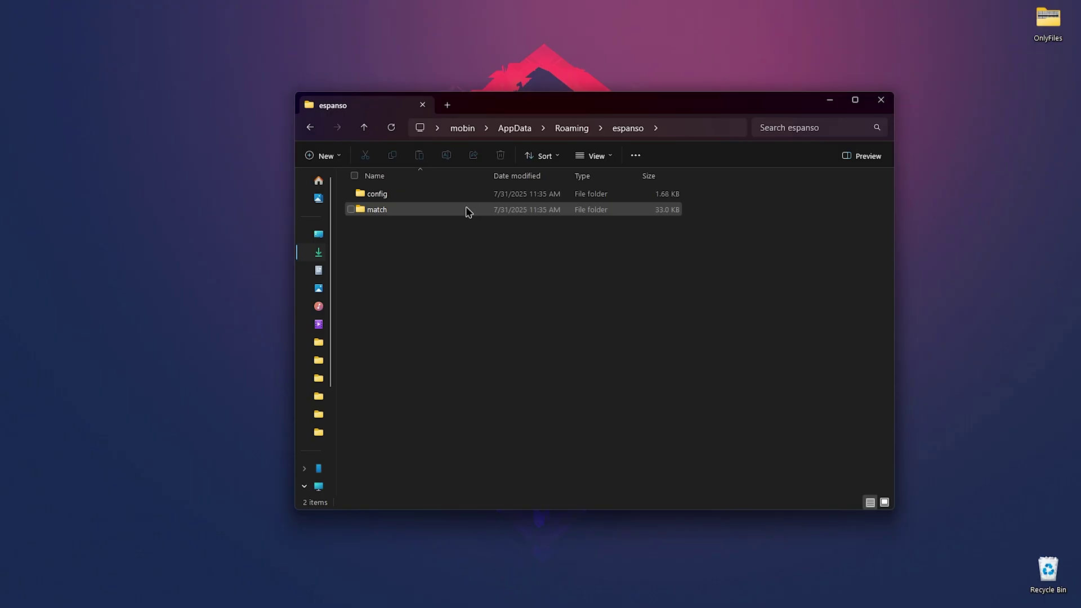
double_click(400, 213)
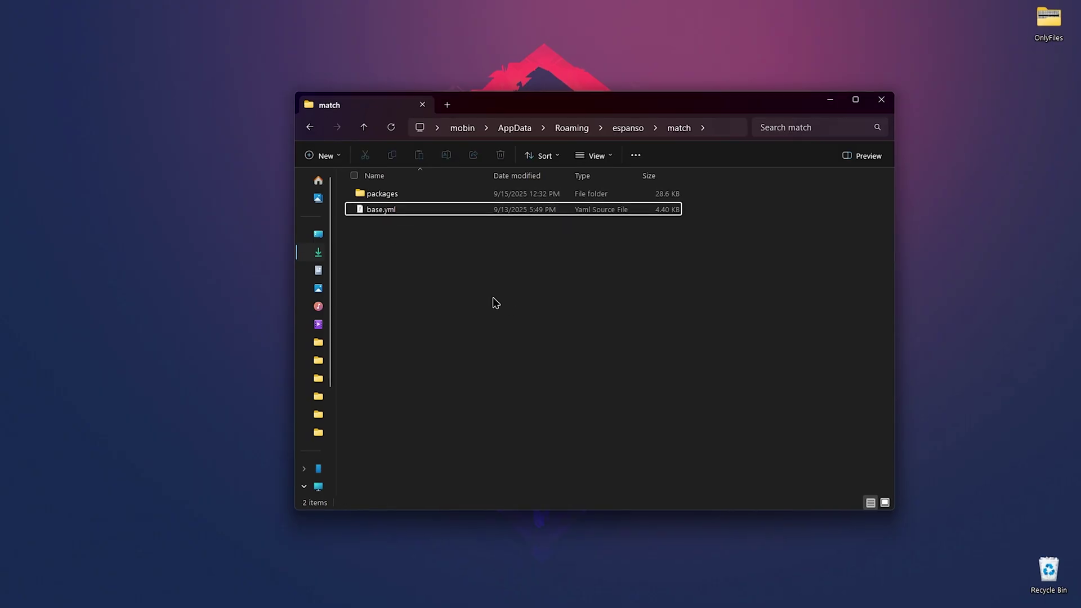
double_click(398, 195)
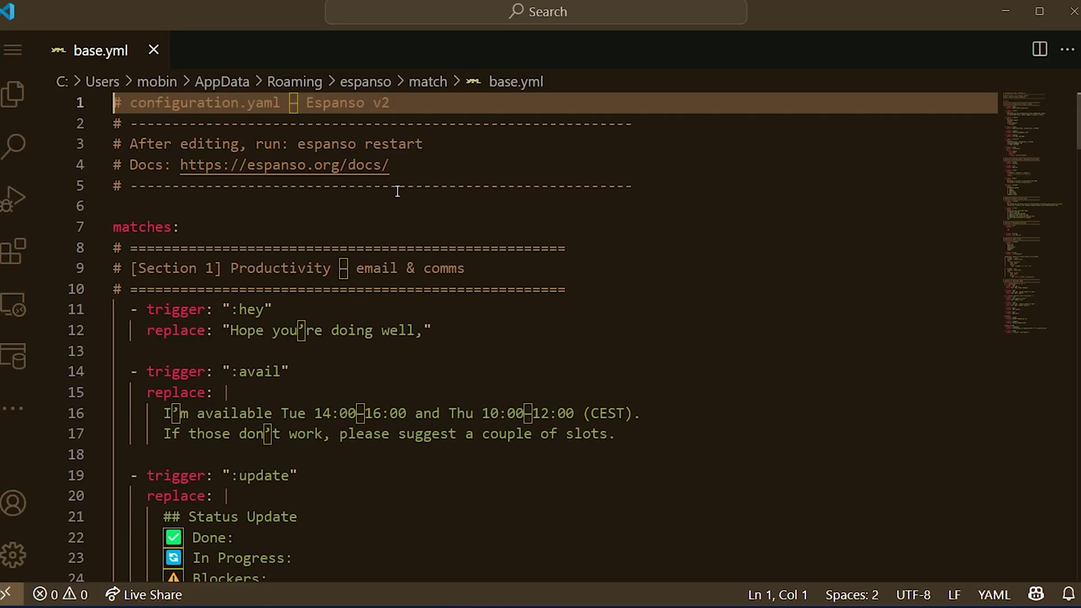
Scroll through base.yml in VS Code and highlight the trigger and replace keywords.
scroll(608, 365, "down", 3)
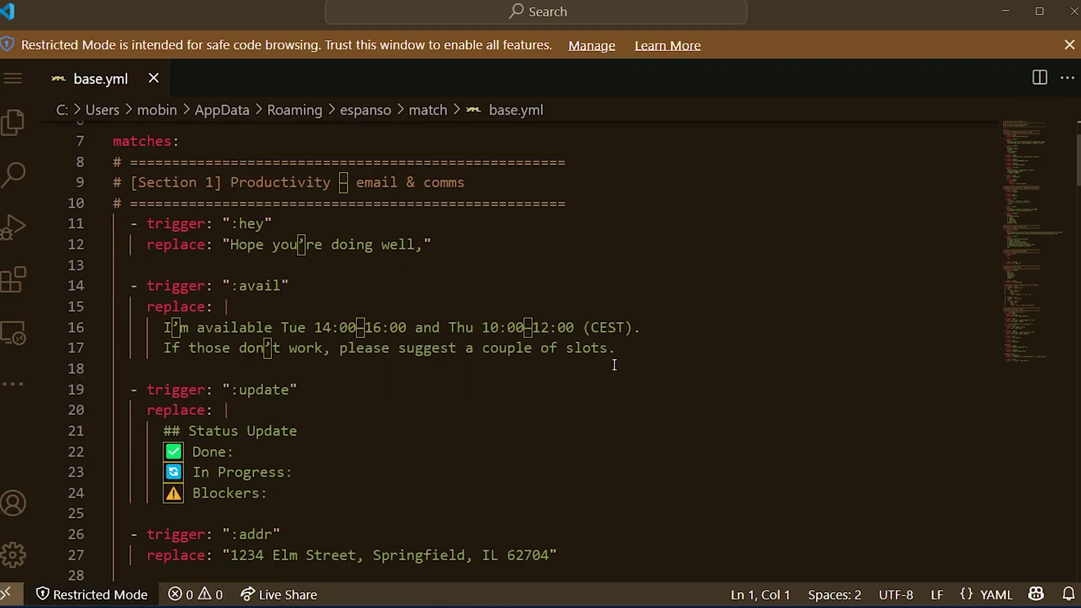
scroll(214, 254, "up", 1)
left_click_drag(131, 224, 206, 224)
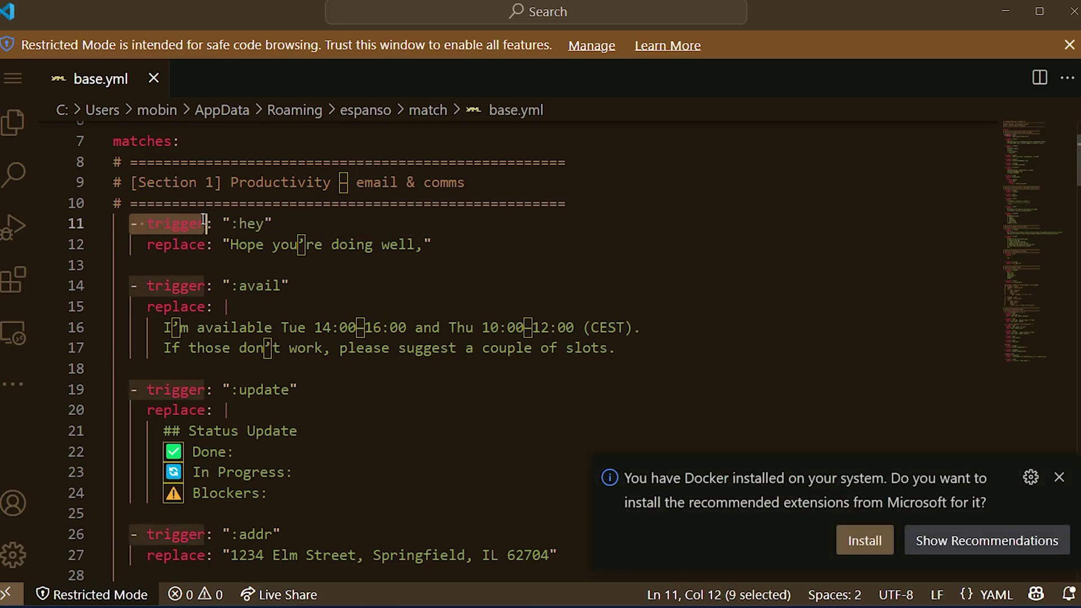
left_click_drag(138, 239, 206, 244)
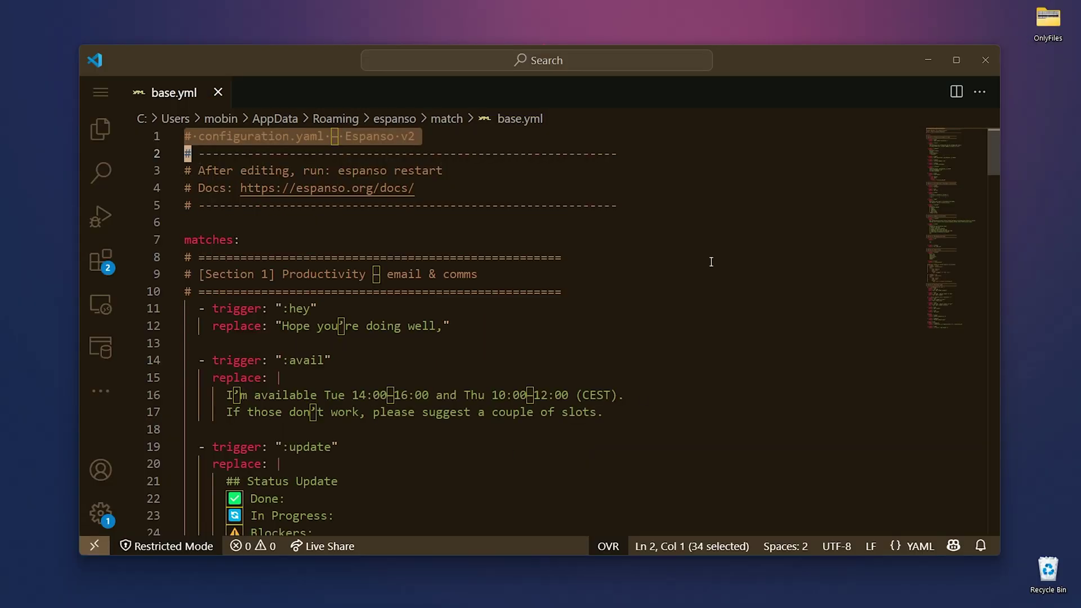
scroll(669, 348, "down", 10)
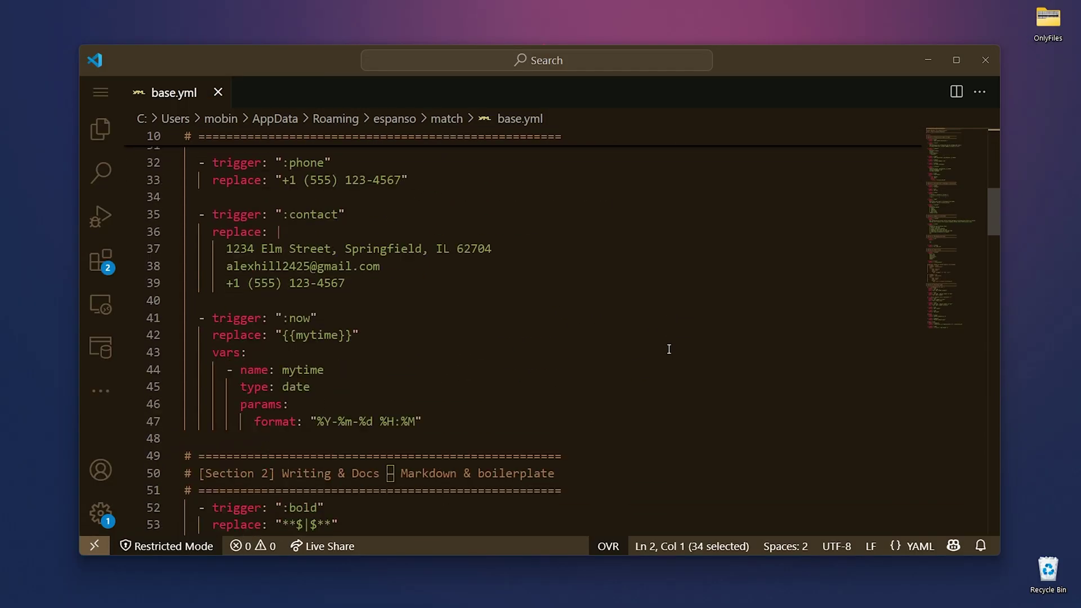
scroll(669, 349, "up", 10)
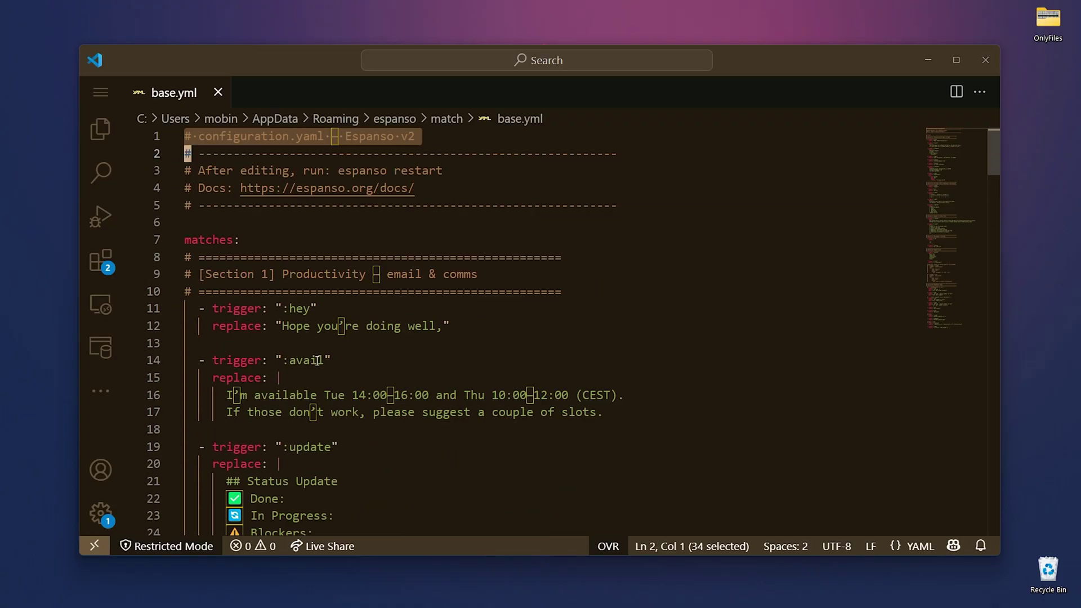
left_click_drag(261, 308, 213, 329)
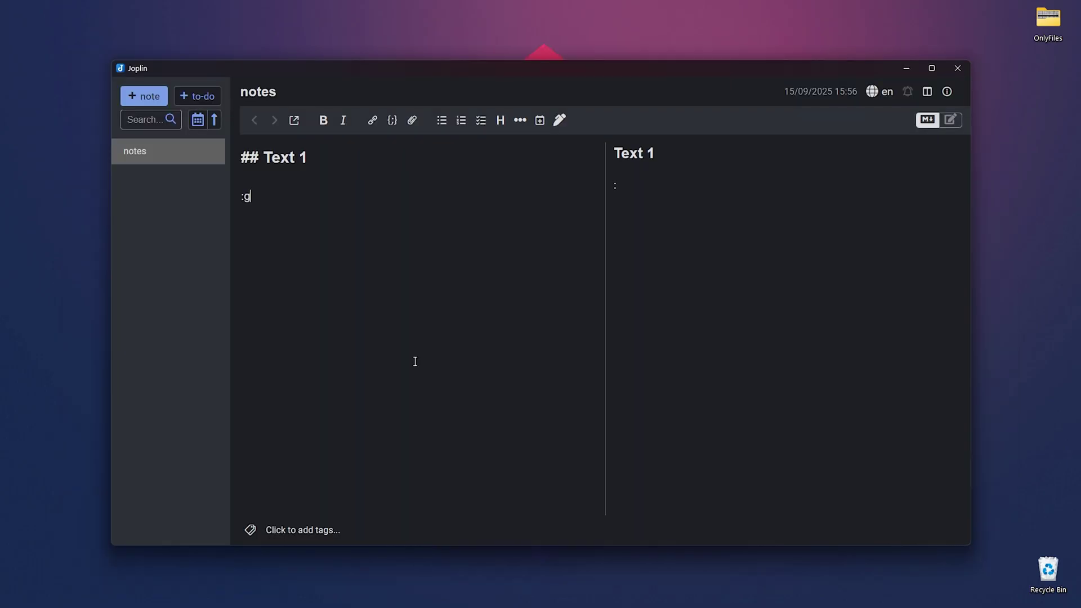
Expand :ga in the note by choosing 'Git: add + commit' in Espanso's popup.
type("ac")
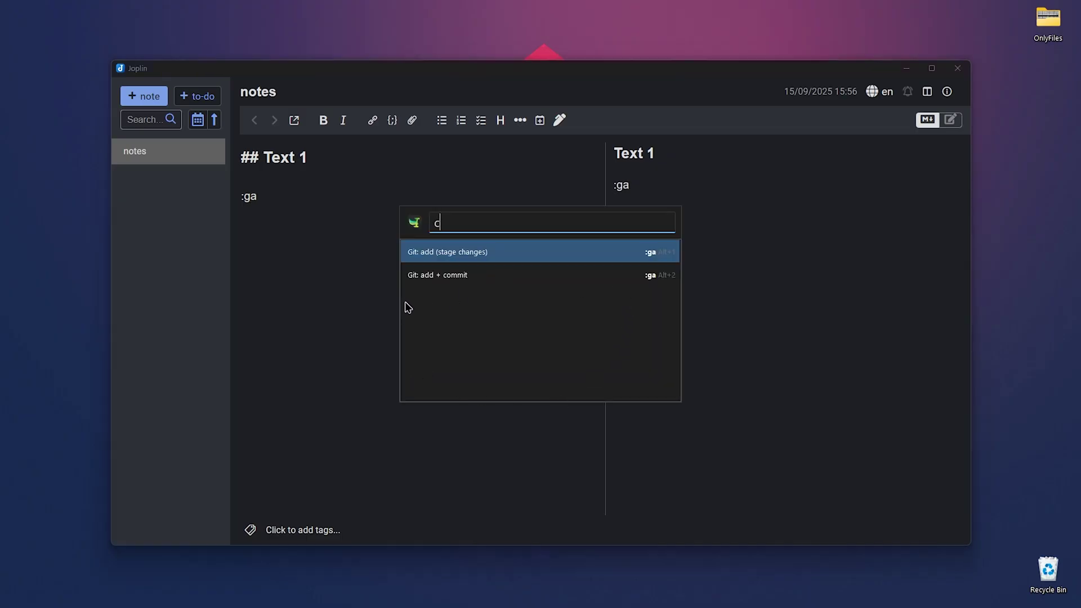
left_click(435, 283)
left_click(437, 278)
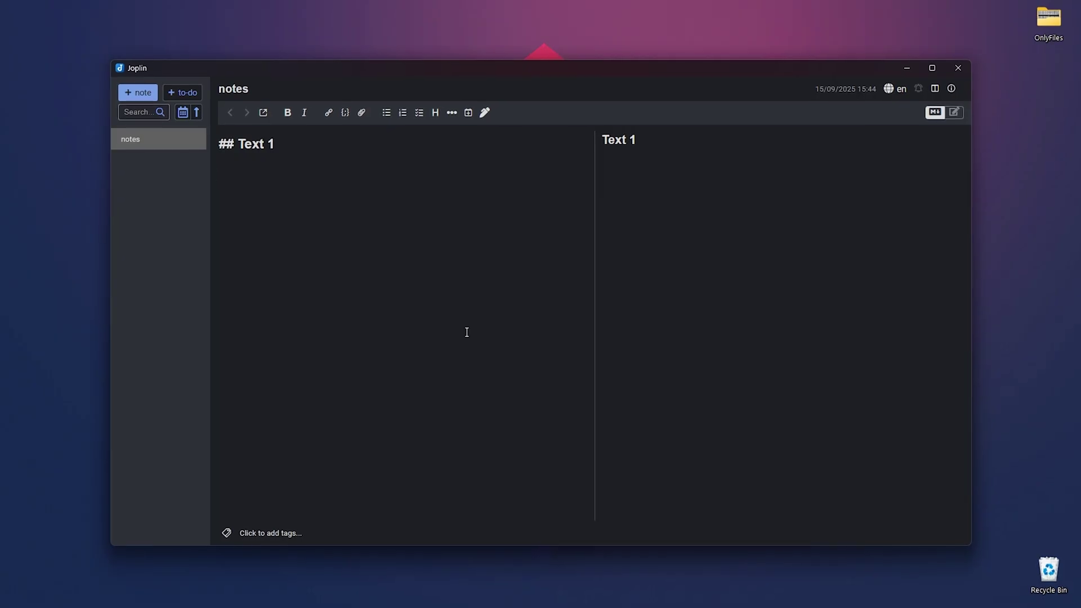
Expand the greeting and the Tue/Thu availability lines in the Joplin note.
type("Hope you're doing well,")
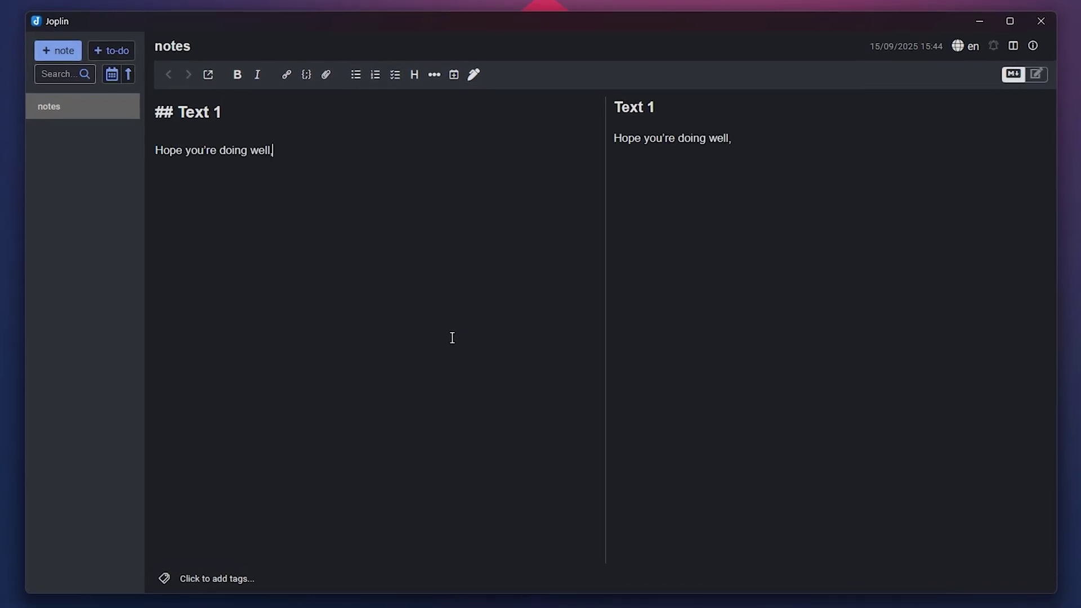
left_click_drag(757, 139, 617, 142)
left_click(474, 205)
key("Return")
type("I’m available Tue 14:00–16:00 and Thu 10:00–12:00 (CEST).")
key("Return")
type("If those don’t work, please suggest a couple of slots.")
key("Return")
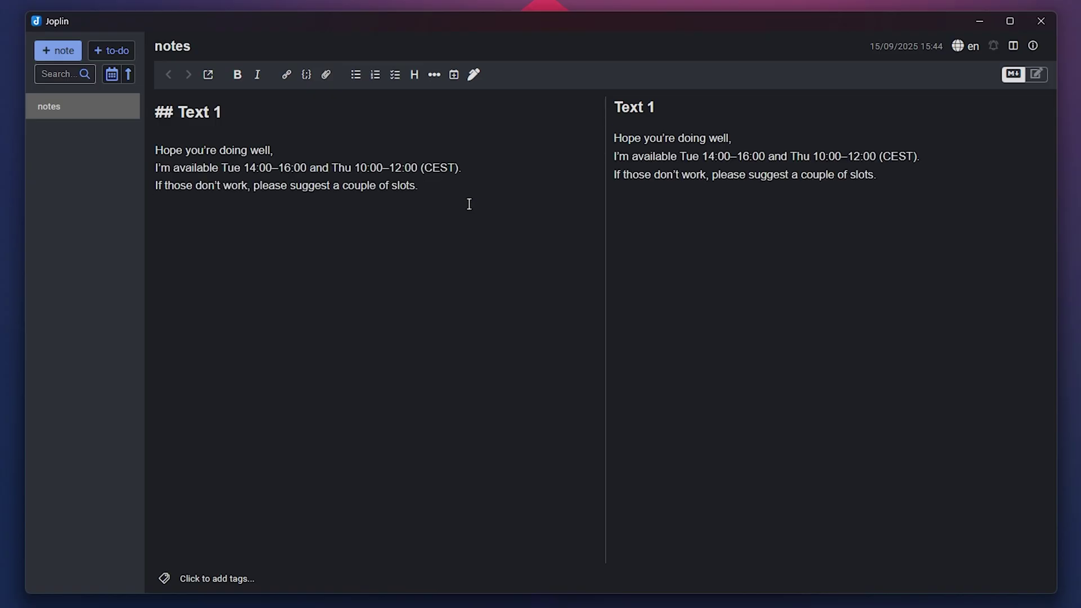
left_click_drag(882, 191, 612, 156)
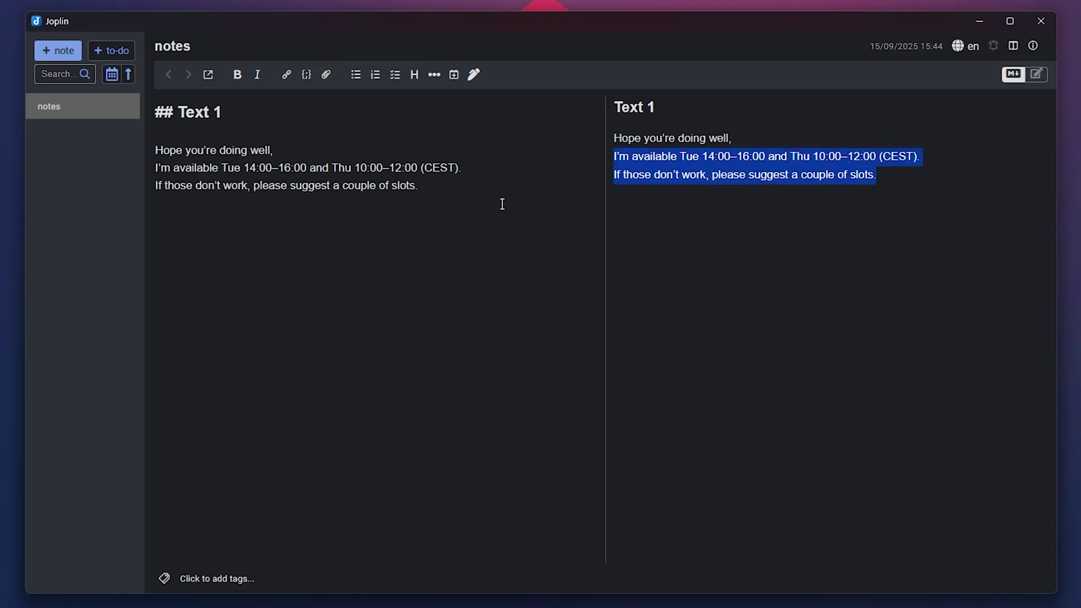
Expand :update into the Status Update section, then type :addr below Blockers.
left_click(501, 204)
type(":up")
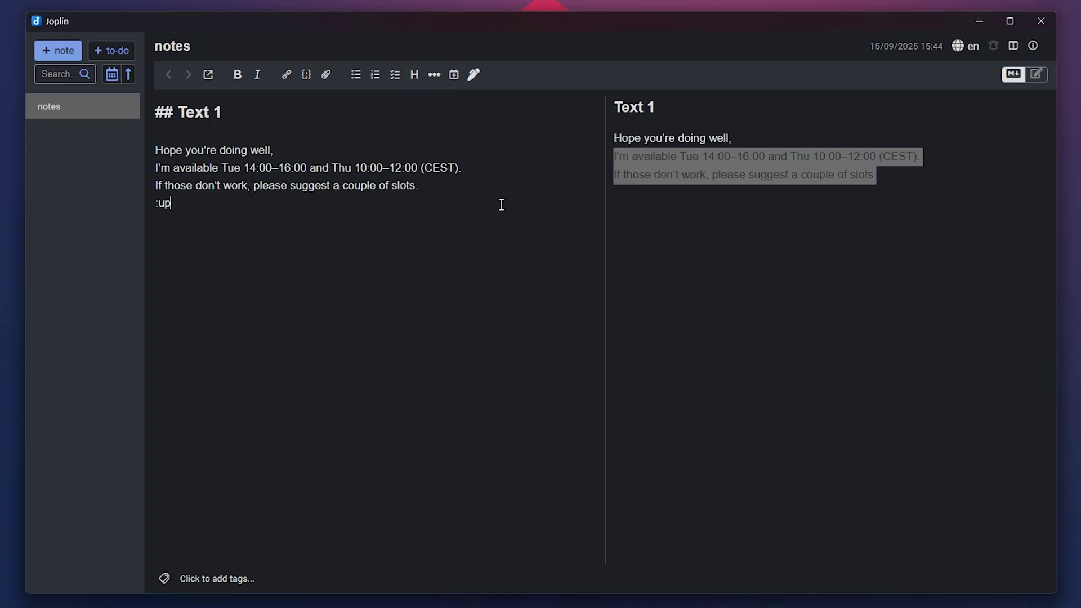
type("date")
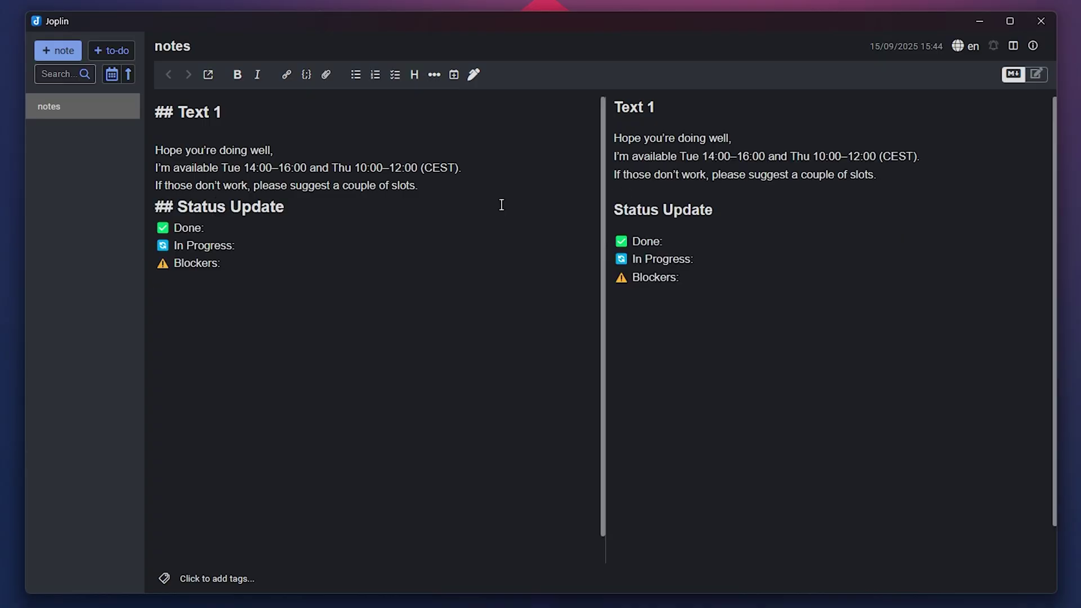
left_click_drag(685, 280, 615, 204)
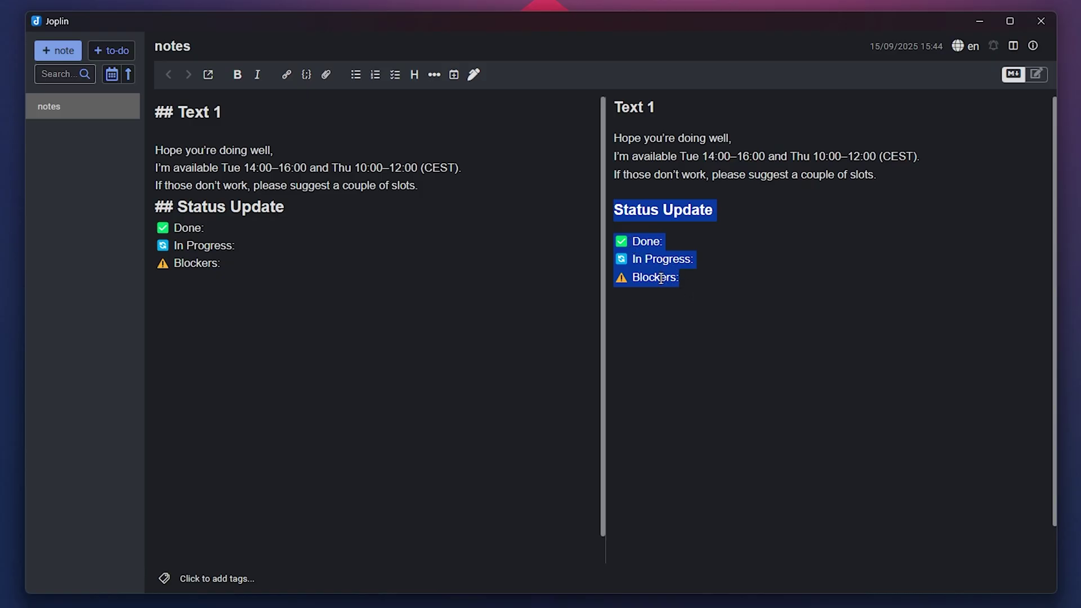
left_click(366, 325)
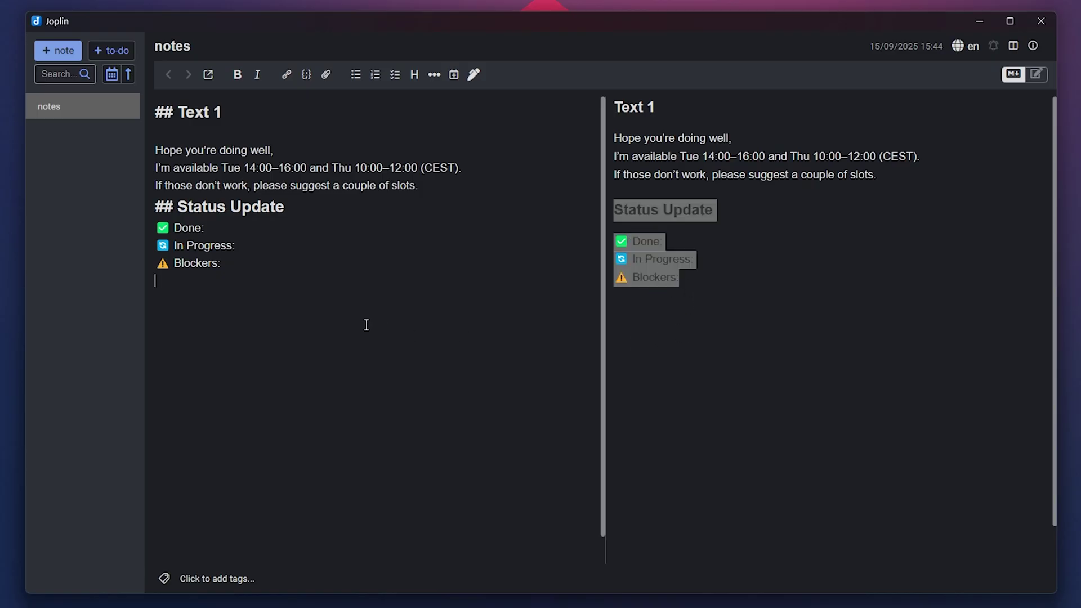
key("Return")
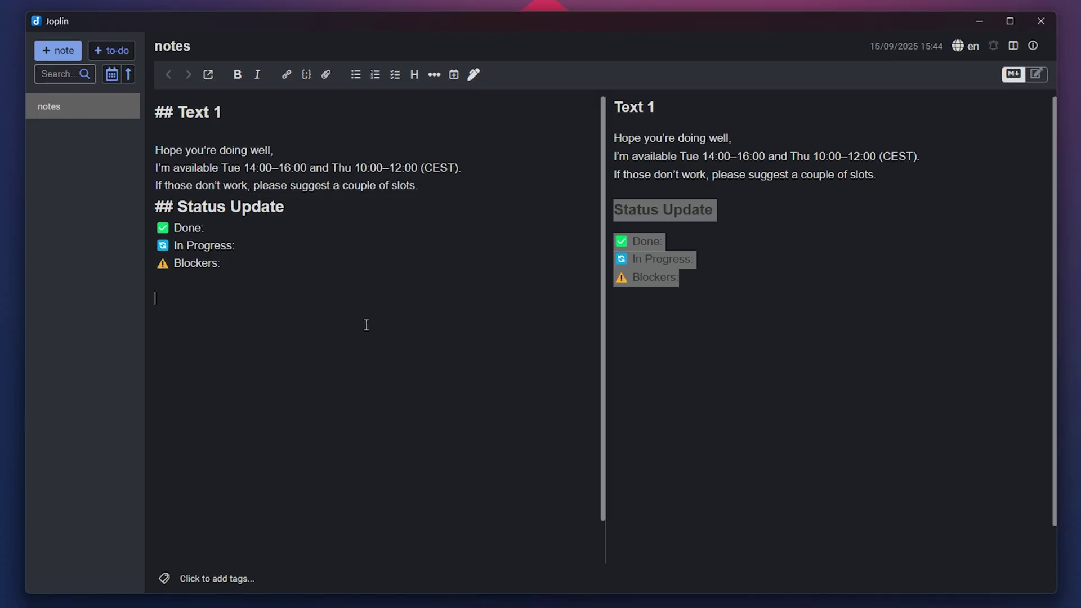
type(":addr")
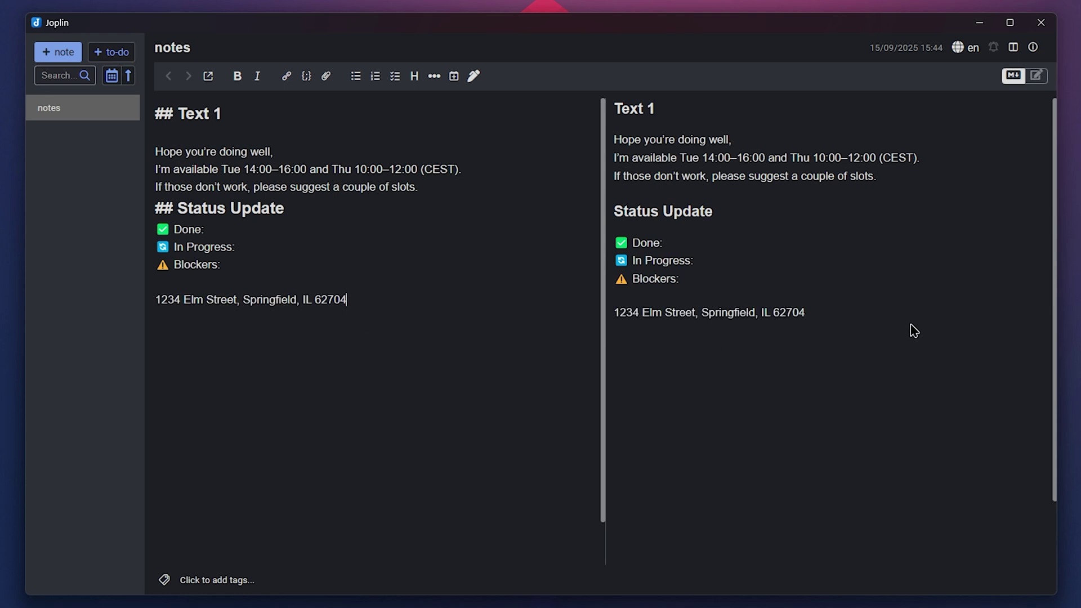
Add an e-mail address line and a phone number line under the address.
left_click_drag(805, 312, 612, 313)
left_click(360, 321)
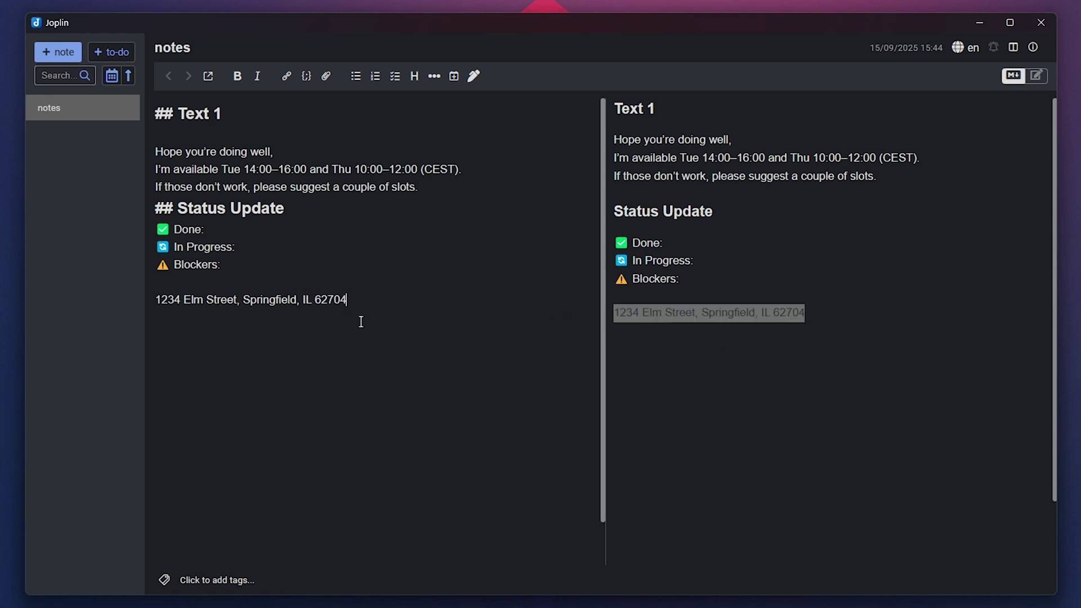
key("Return")
type("testemail@gmail.com")
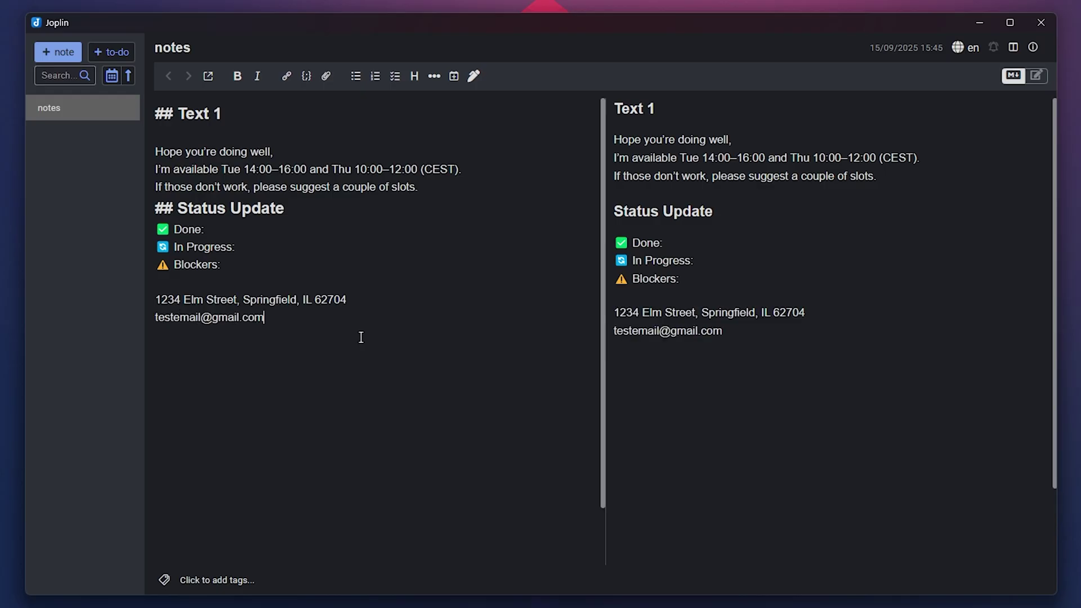
key("Return")
type("+1 (555) 123-4567")
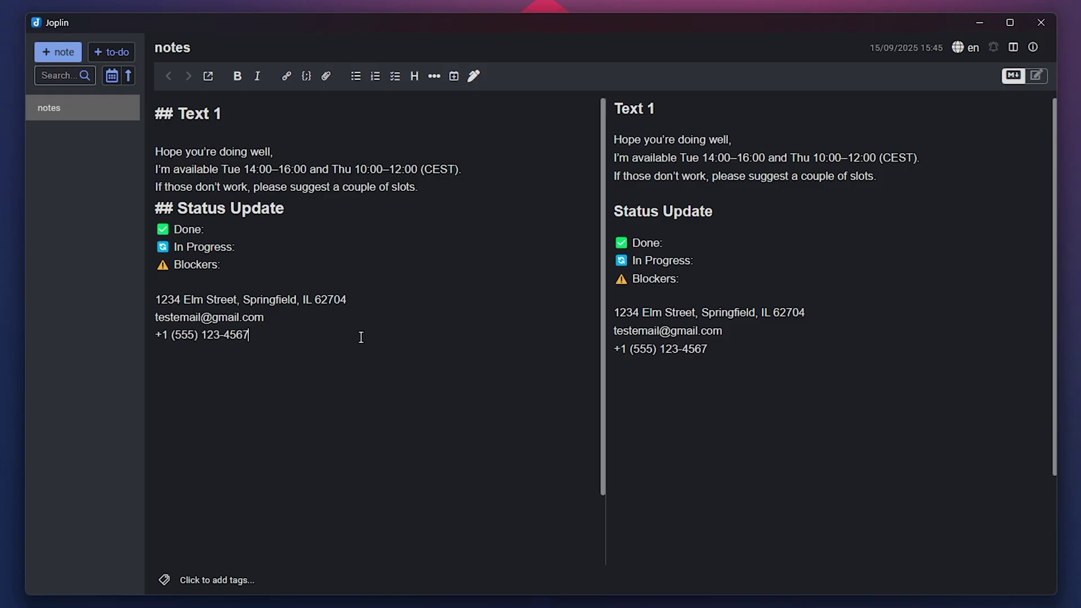
key("Return")
type(":contact")
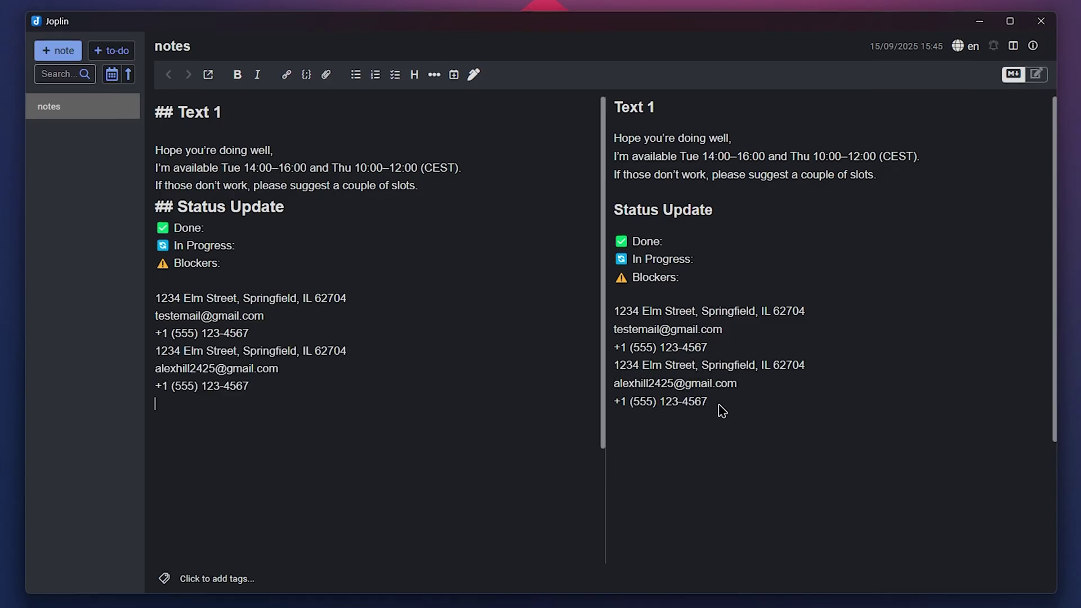
left_click_drag(717, 408, 606, 366)
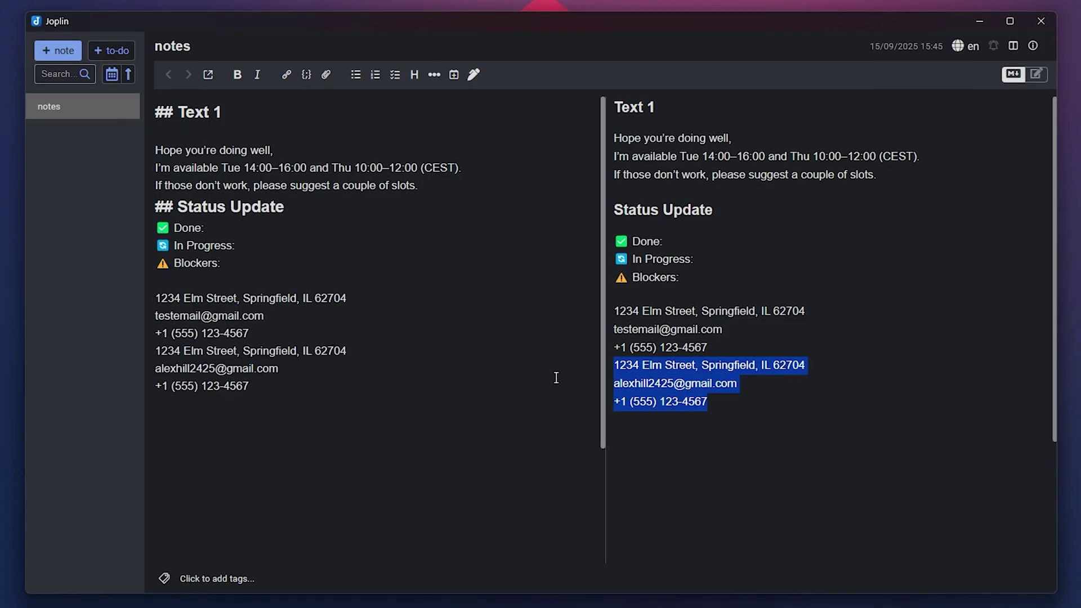
left_click(499, 427)
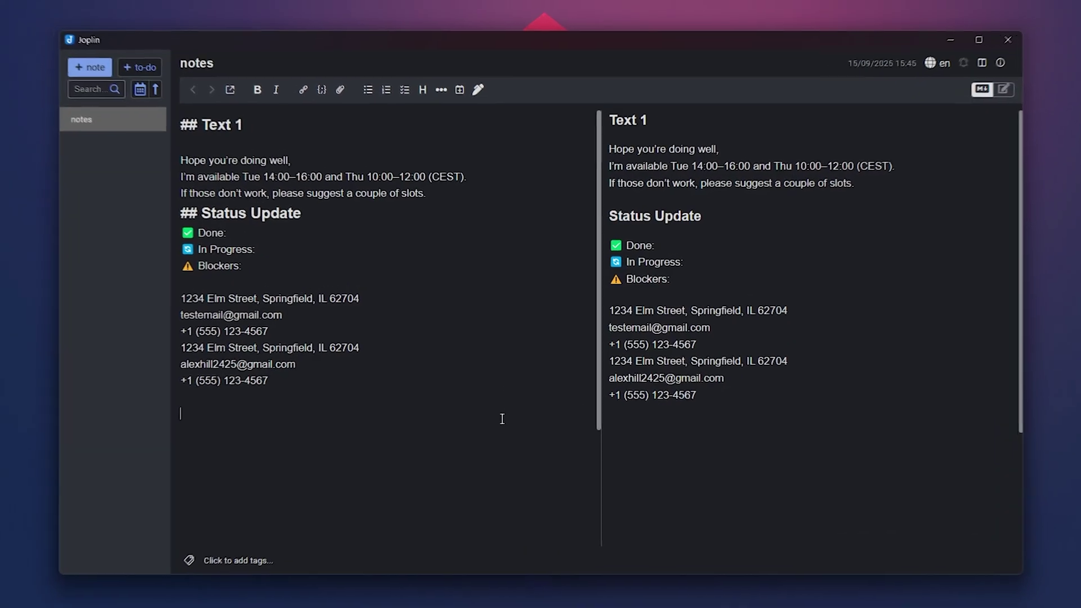
type("now")
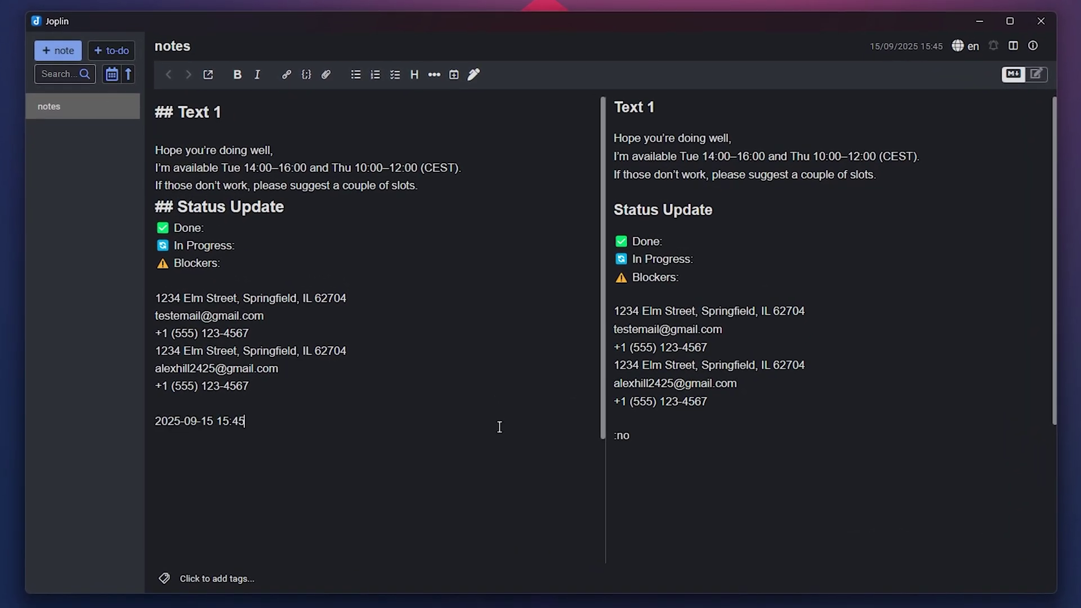
left_click_drag(717, 434, 616, 438)
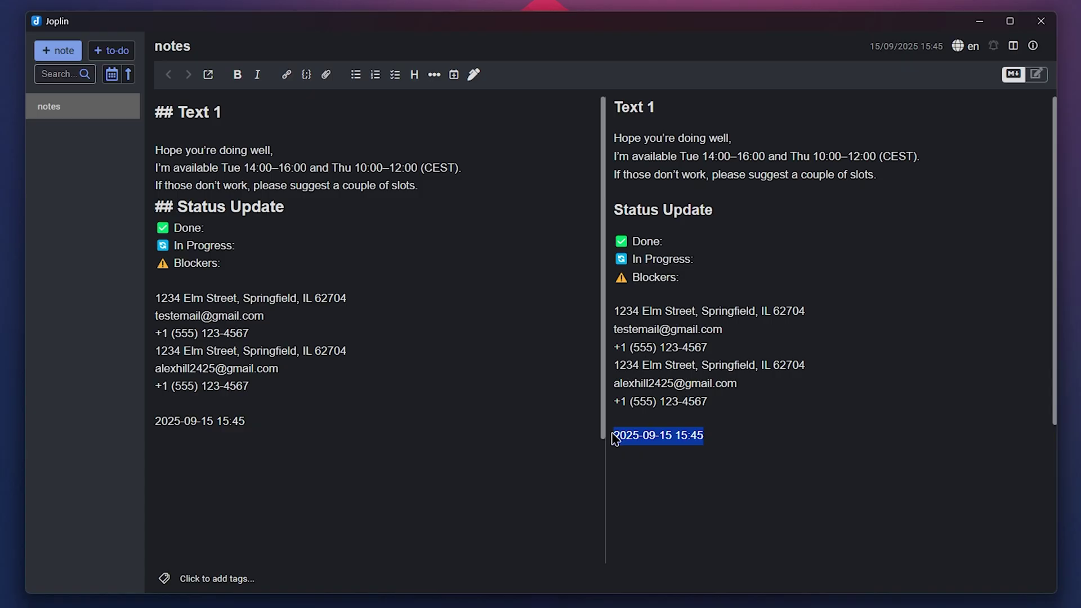
left_click(370, 461)
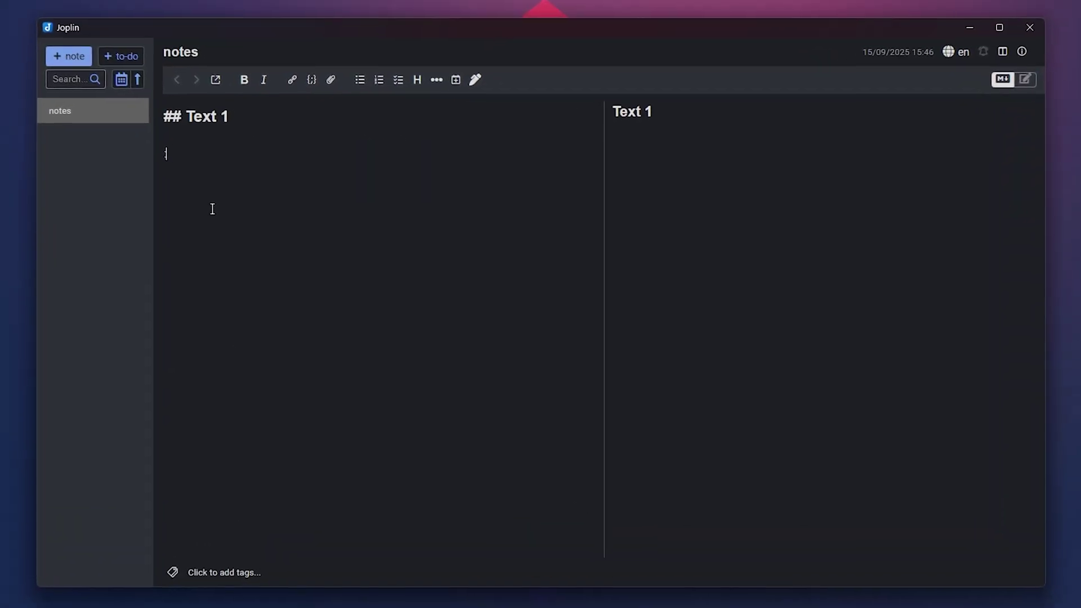
Use :bo to write a **bold text** line, then add a '## header 1' heading.
type(":bo")
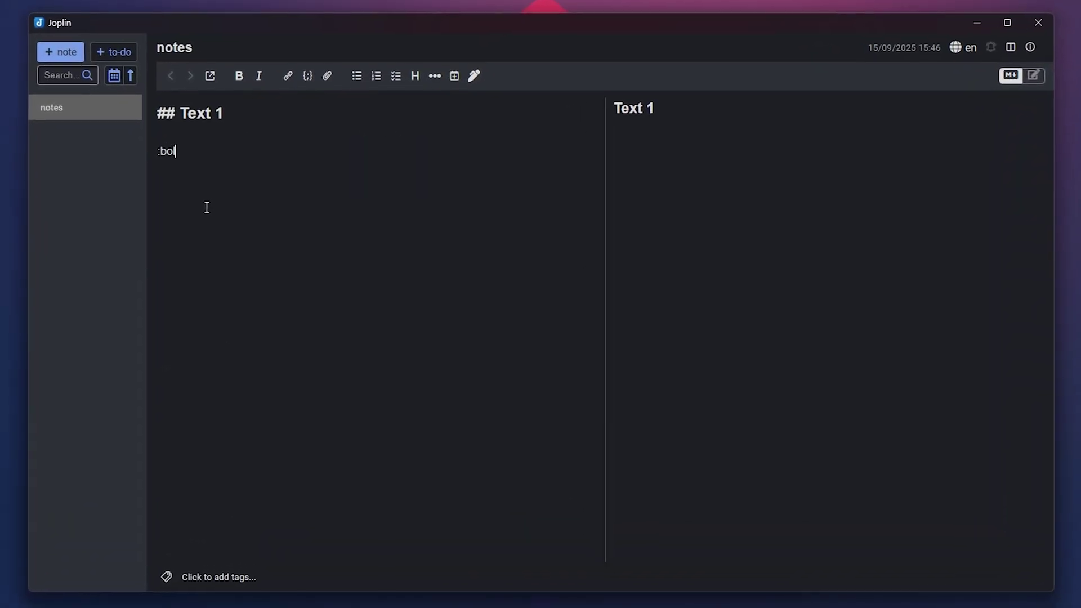
key("BackSpace")
key("BackSpace")
key("BackSpace")
type("****")
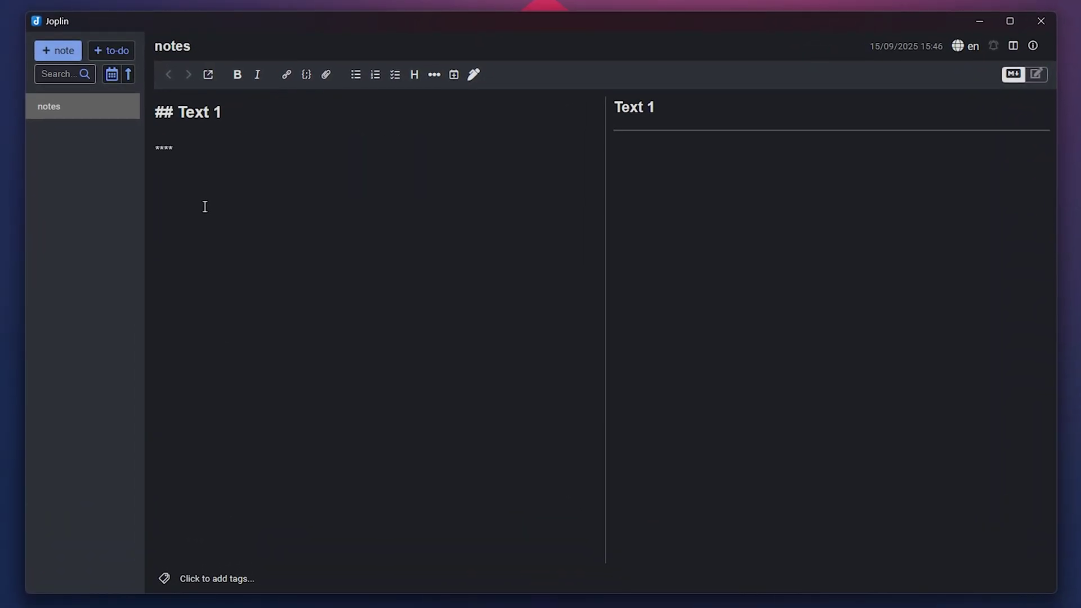
type("bold t")
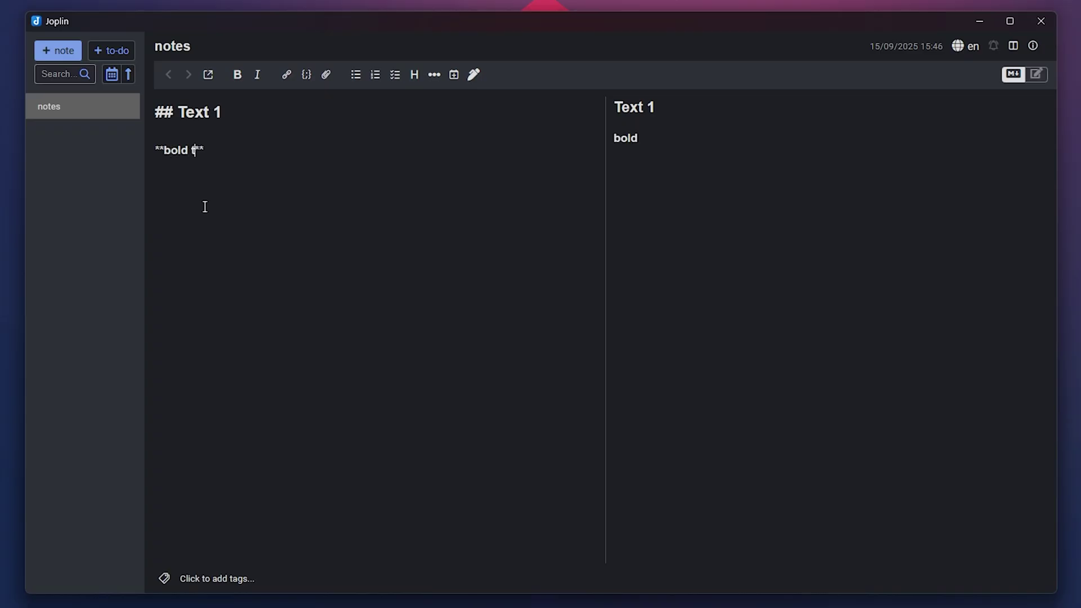
type("ext")
left_click(264, 153)
type("## header ")
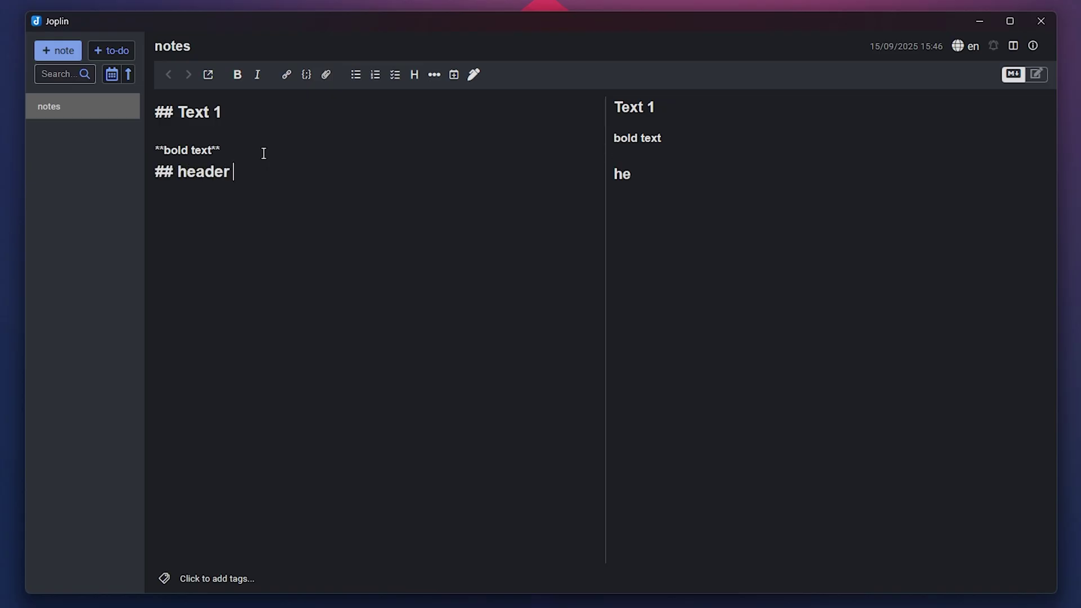
type("1")
type("tbl")
Expand :tbl into a Column A/B/C table and add an extra empty row.
key("Tab")
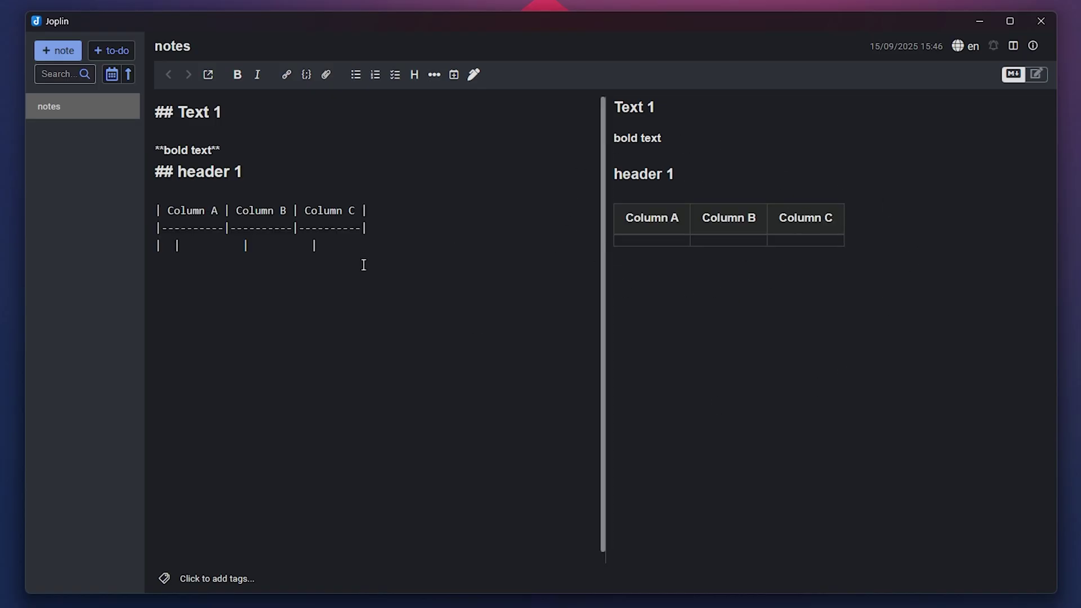
key("Return")
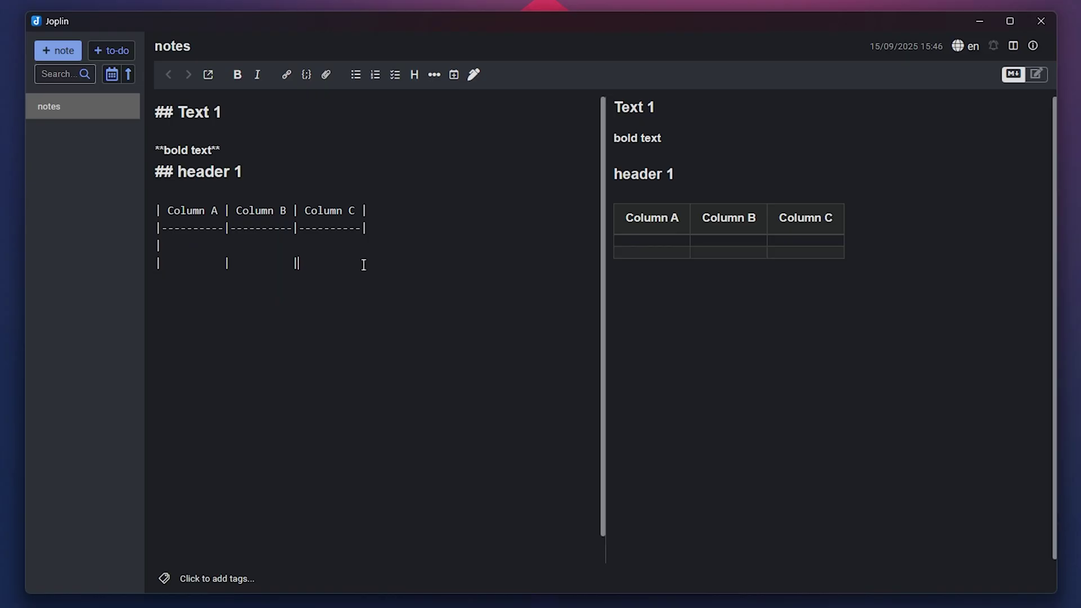
left_click(364, 265)
key("Return")
key("Return")
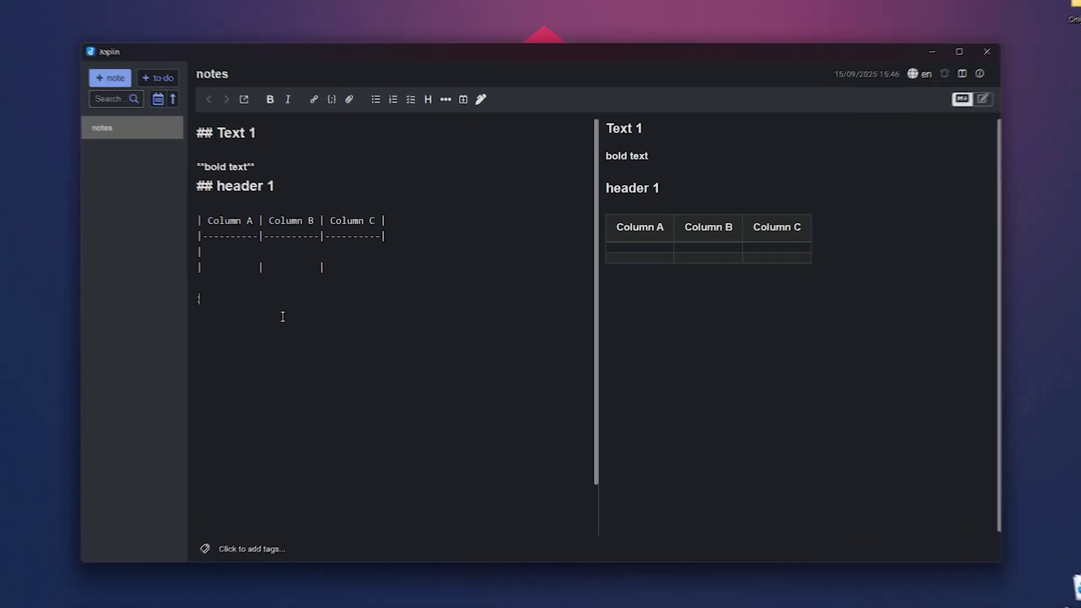
Insert the GDPR privacy notice with :gd and the Meeting Agenda list with :agenda.
type(":gd")
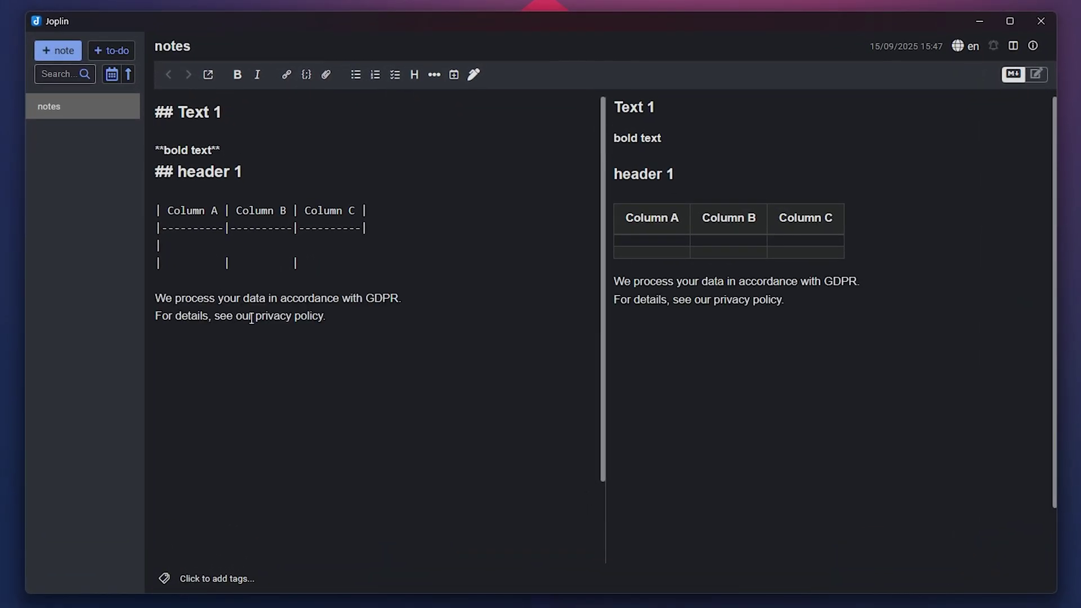
key("Return")
type(":agenda")
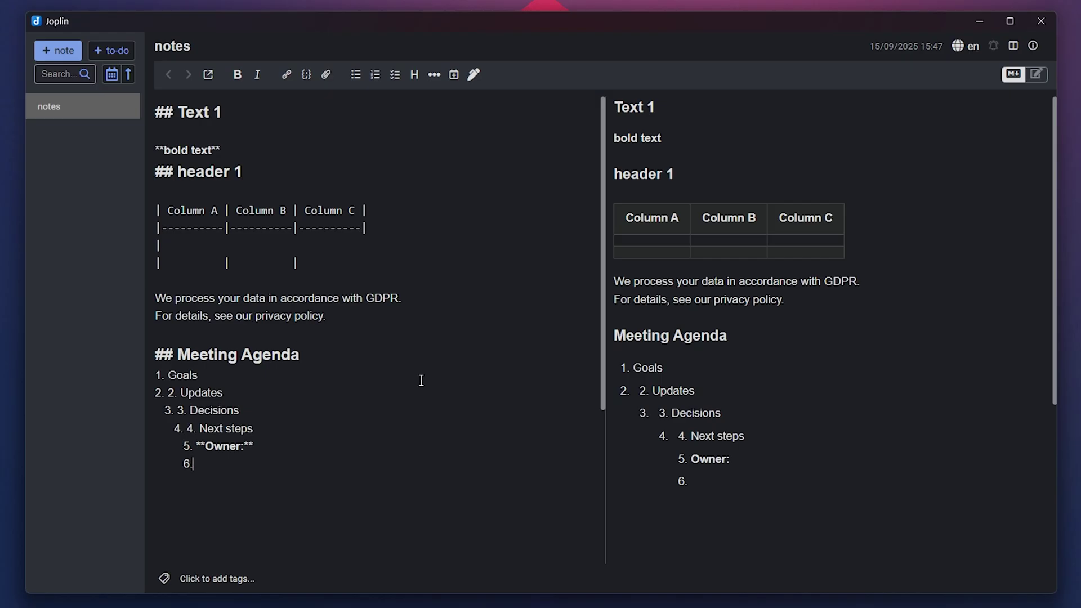
left_click_drag(731, 483, 589, 280)
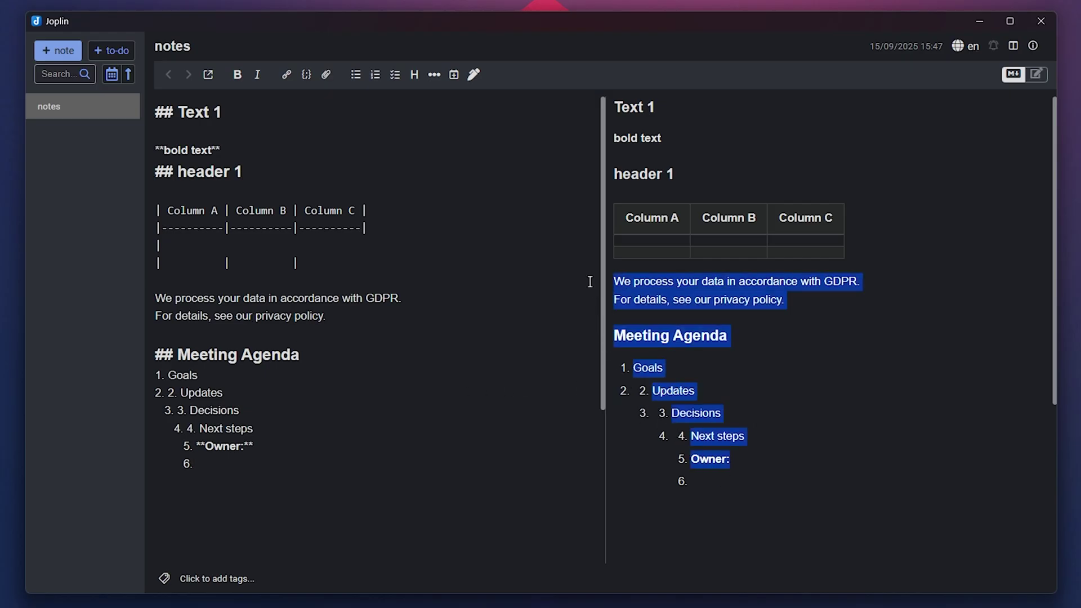
scroll(439, 475, "down", 3)
left_click(428, 463)
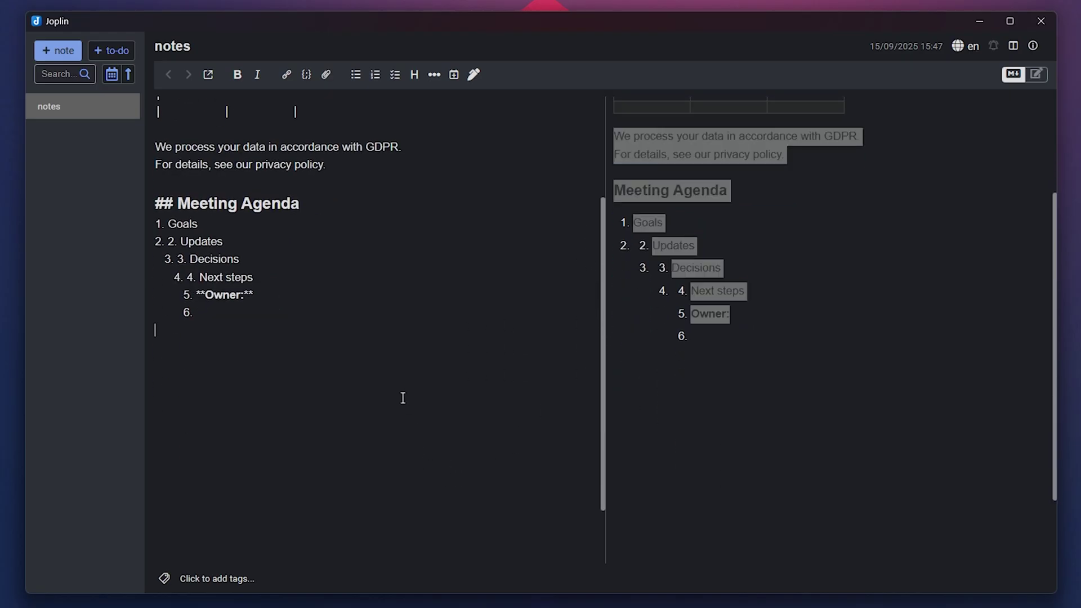
key("Return")
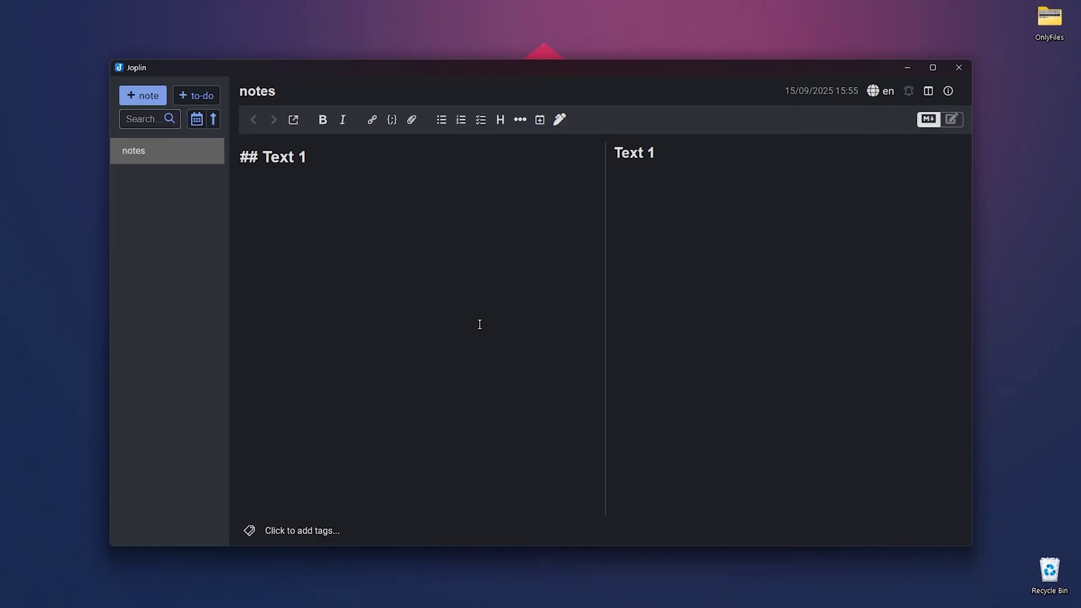
type(":")
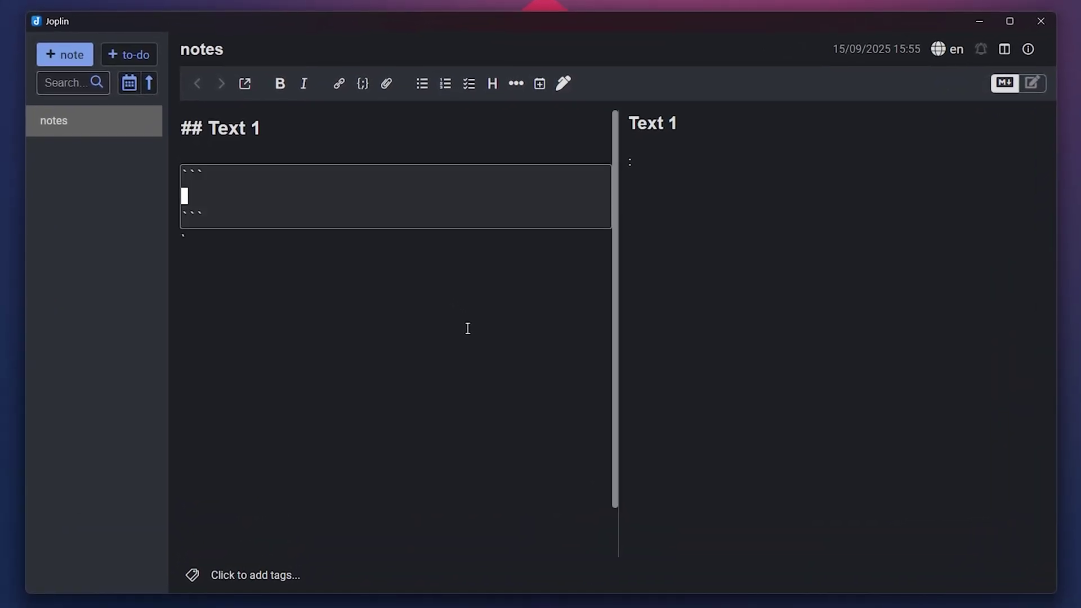
type("c`inse")
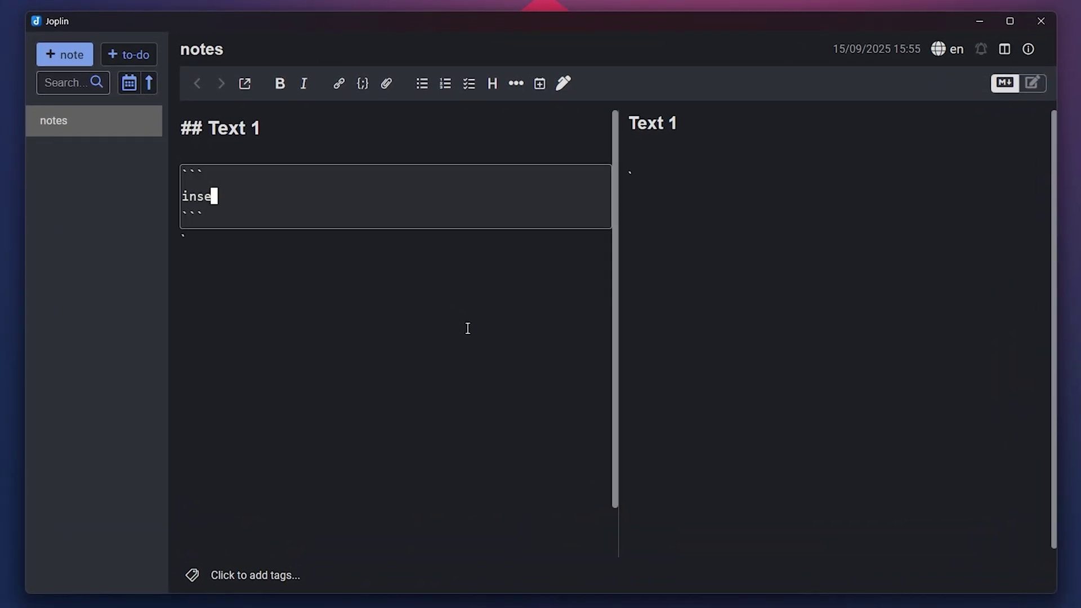
type("rt code here")
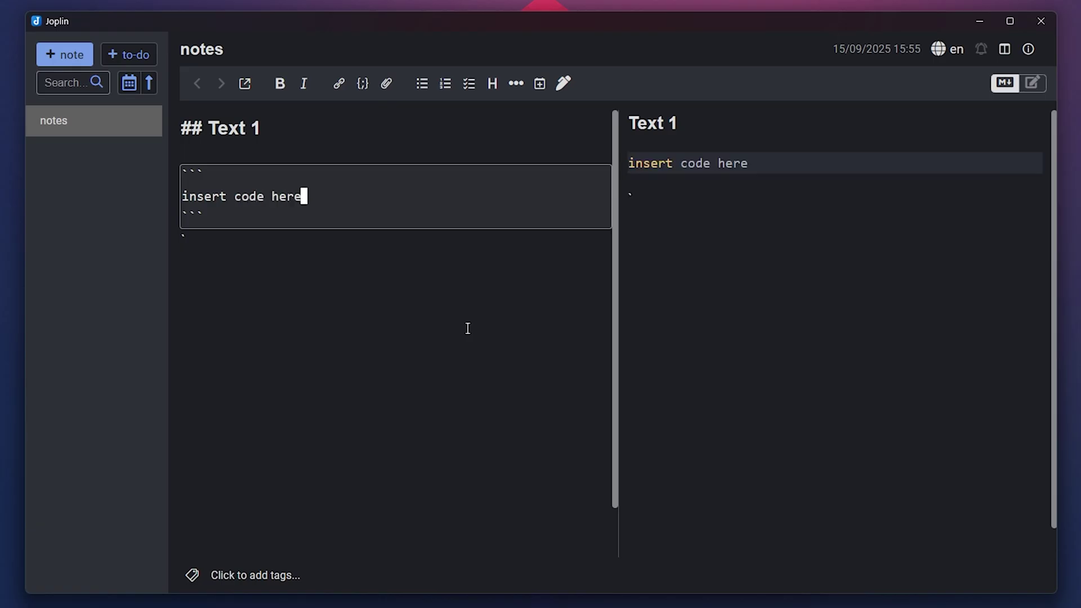
key("Down")
key("Down")
key("Return")
type(":shru")
key("Return")
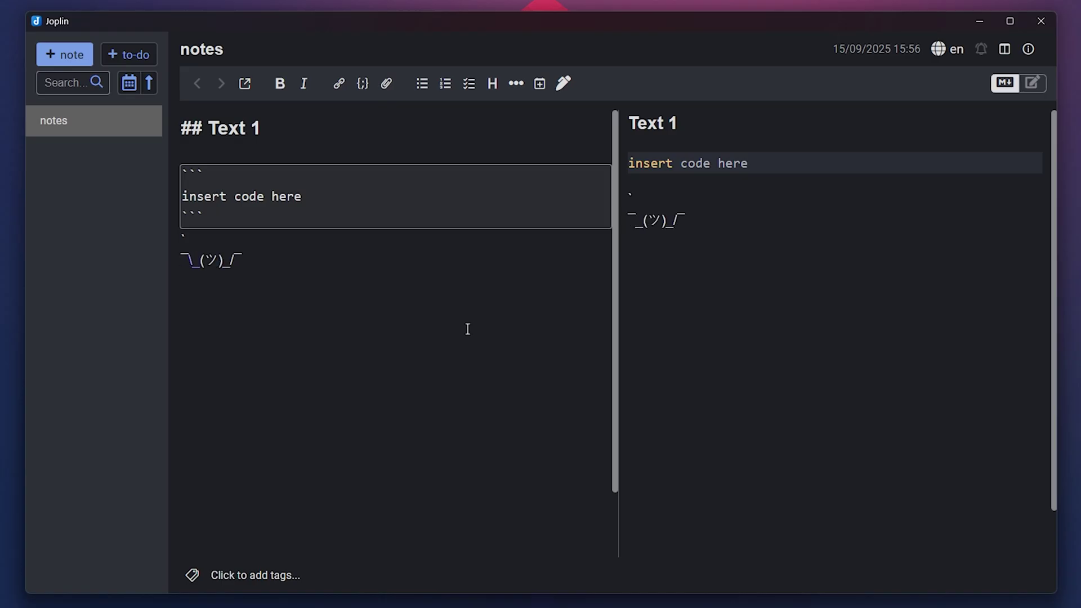
left_click_drag(685, 220, 632, 218)
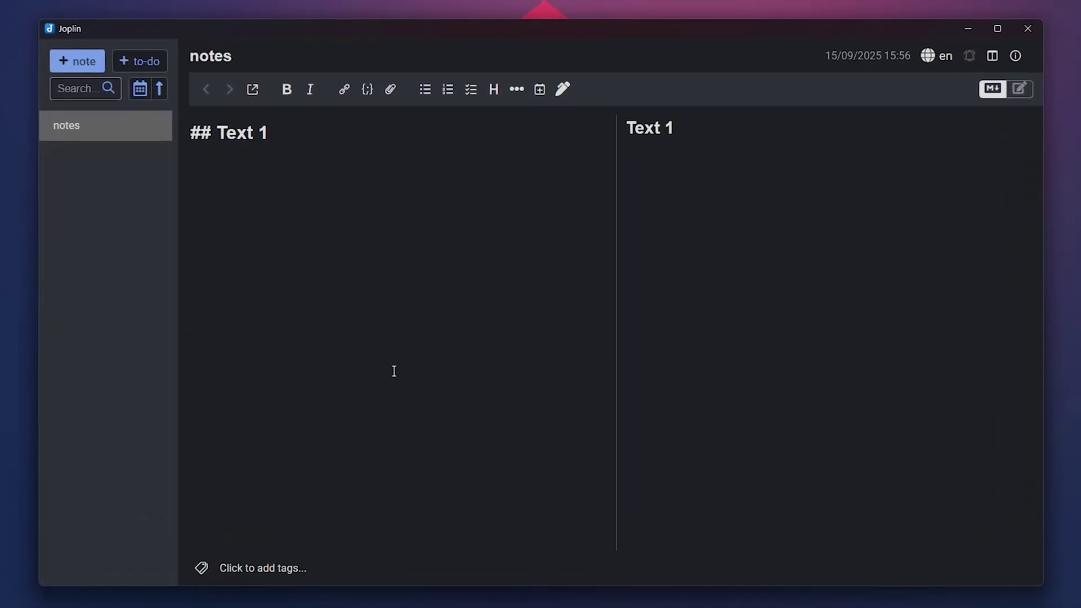
Pick the Git add + commit snippet via :gac, then add a git push line.
type(":")
type("ga")
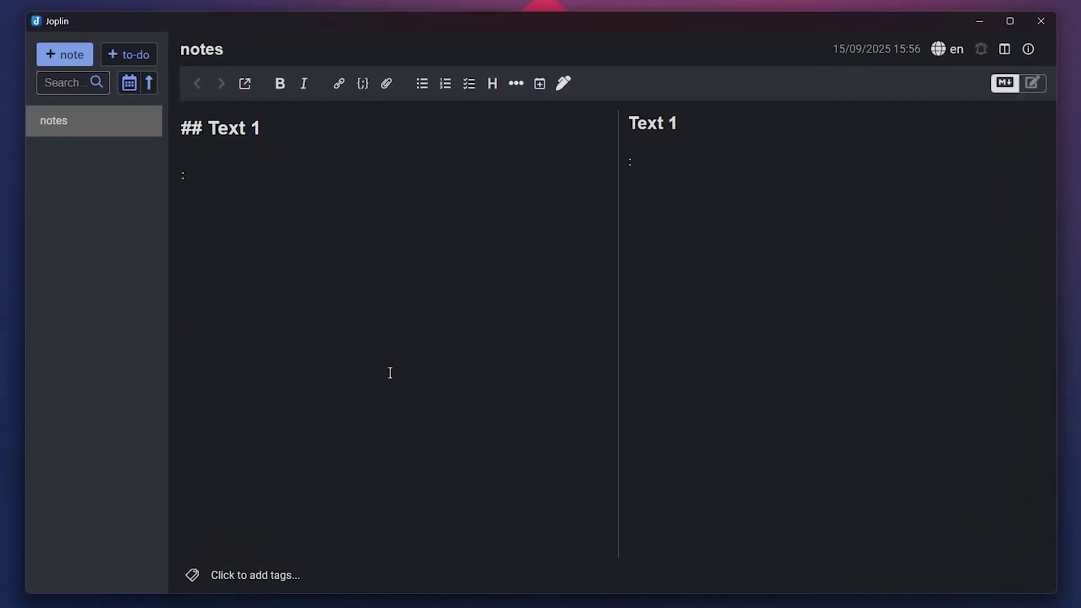
type("c")
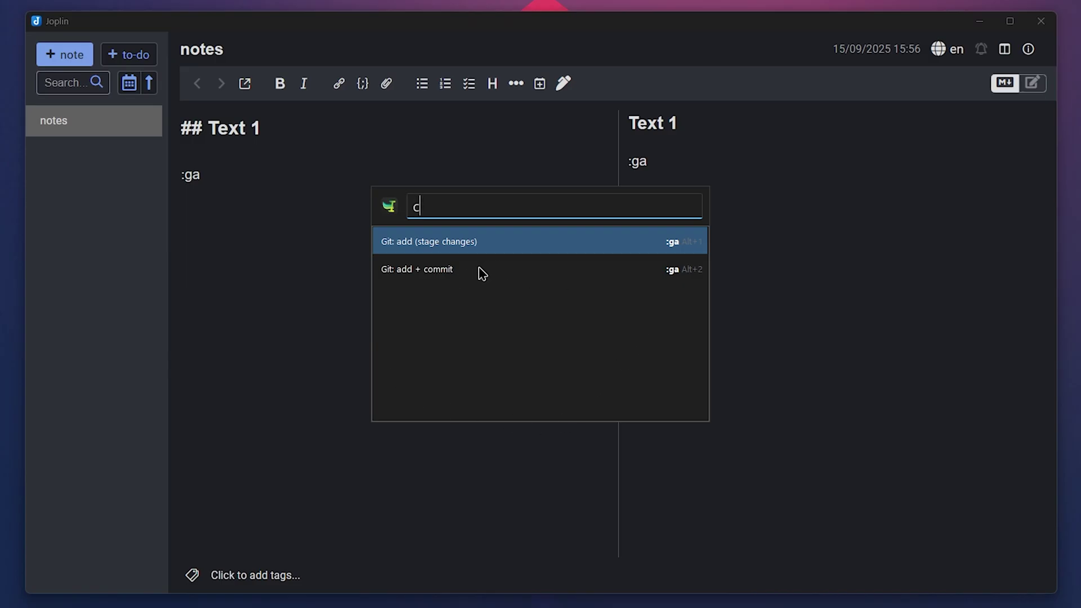
left_click(416, 278)
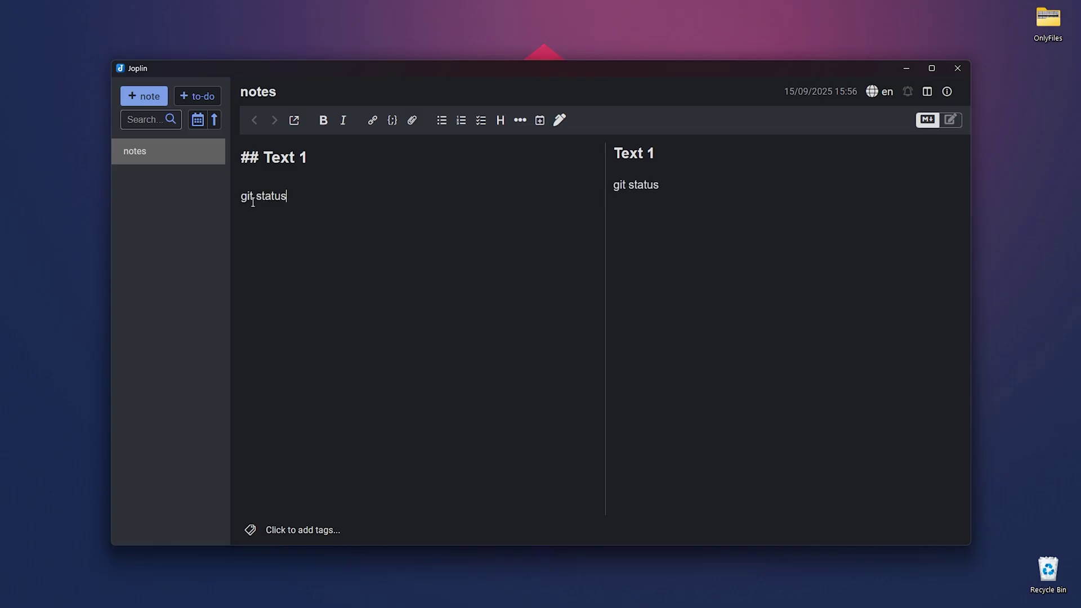
key("Return")
type("git push")
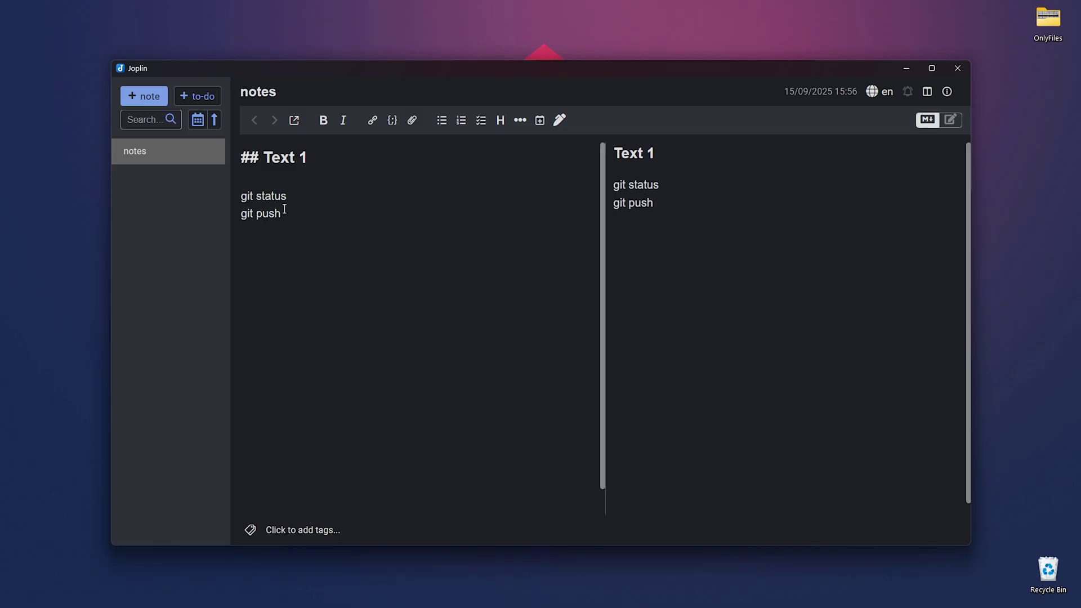
key("Return")
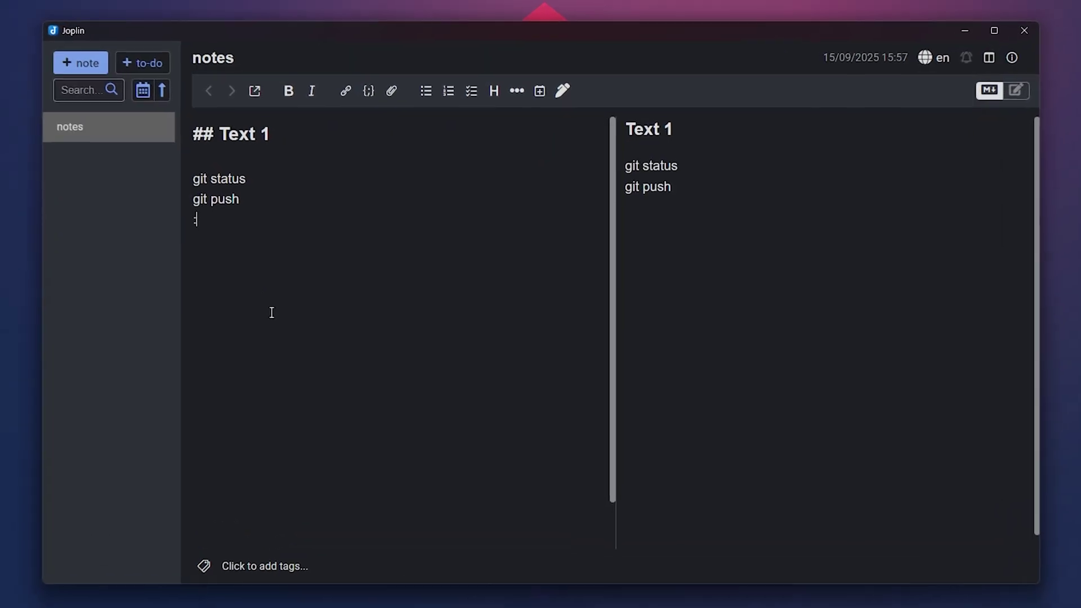
Expand :dku and :dkd into docker-compose up -d and docker-compose down lines.
type(":dku")
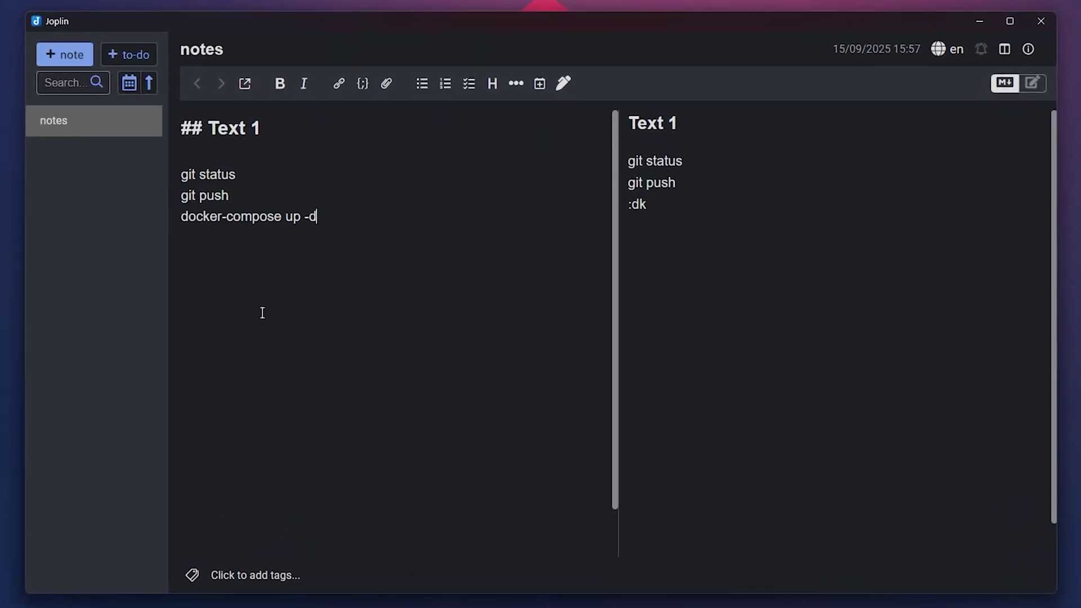
key("Return")
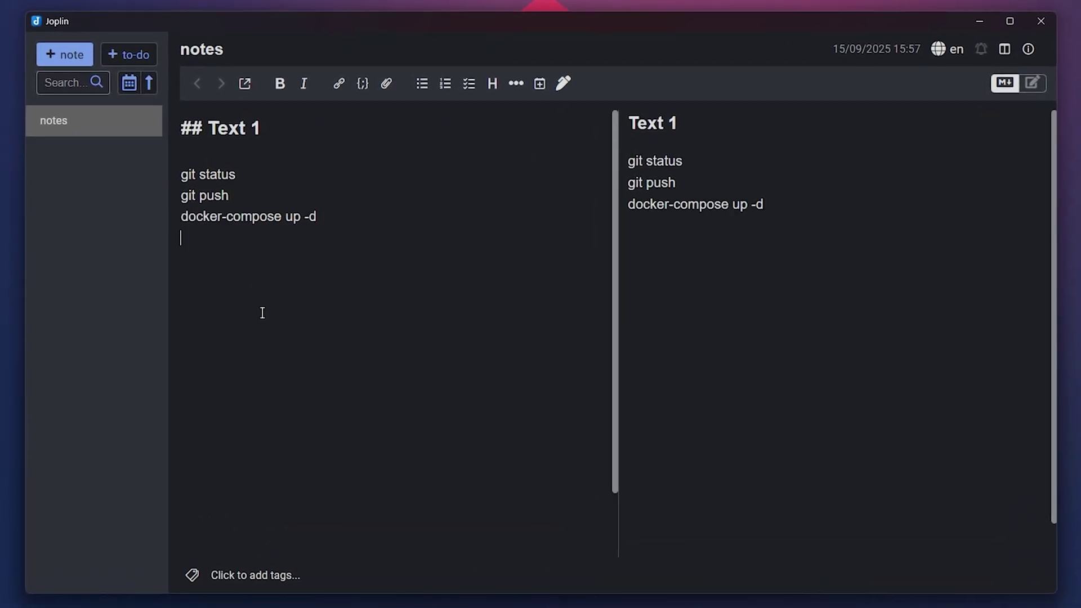
type(":dkd")
key("Return")
key("Return")
type(":")
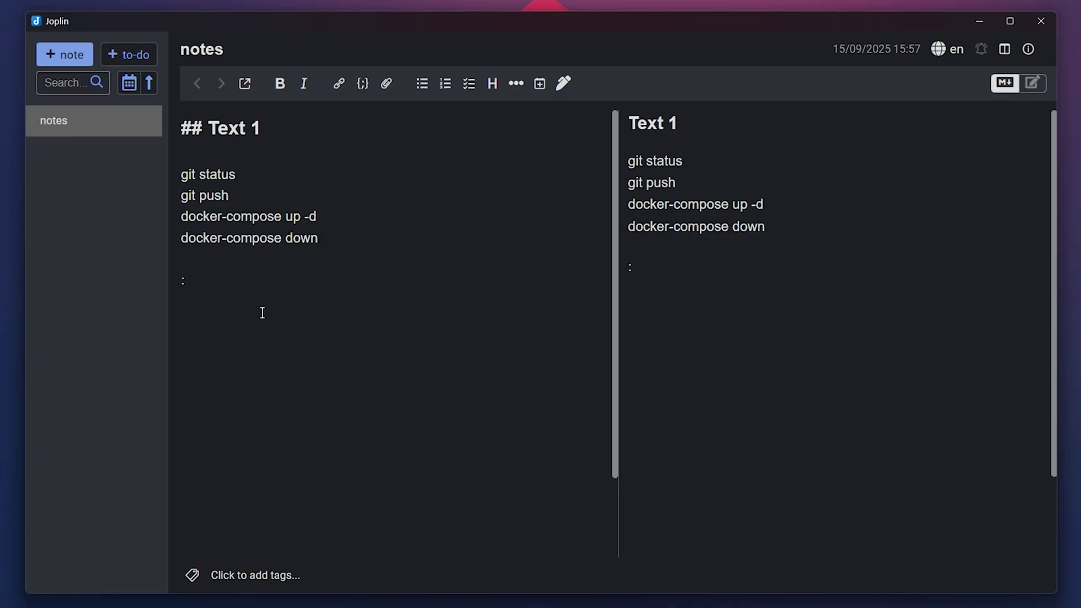
type("reemail")
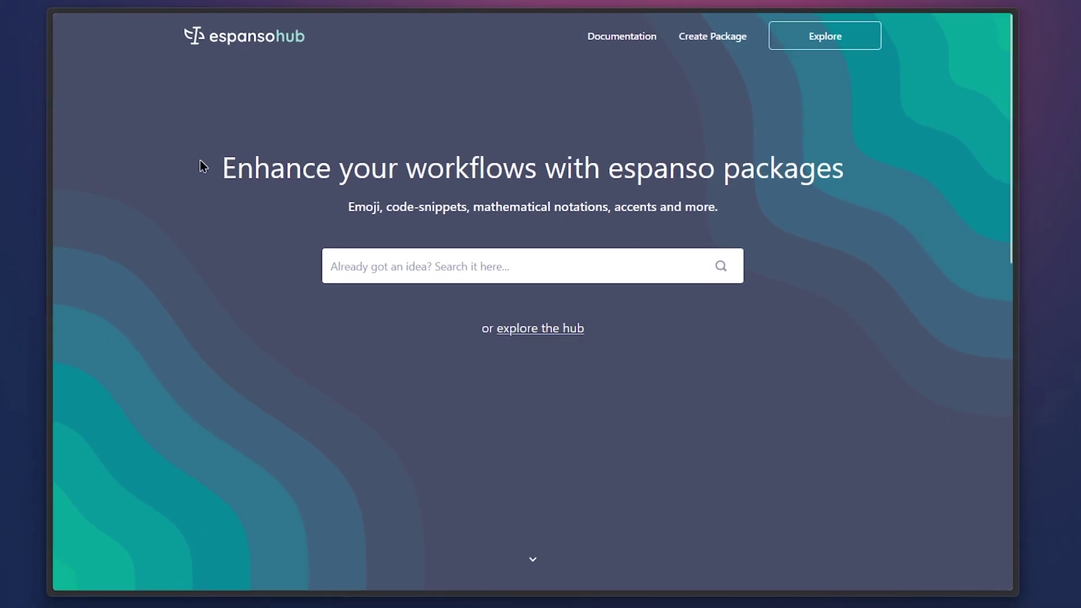
Open the Espanso Hub package listing showing Airport Codes, wttr Package and UUID Generator.
left_click_drag(217, 171, 845, 157)
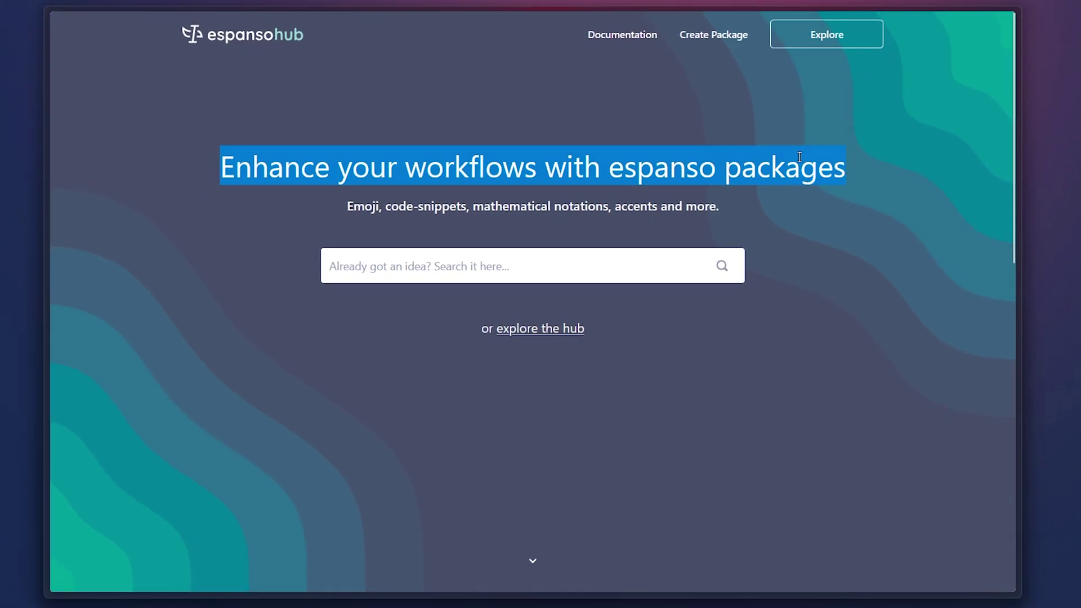
mouse_move(42, 105)
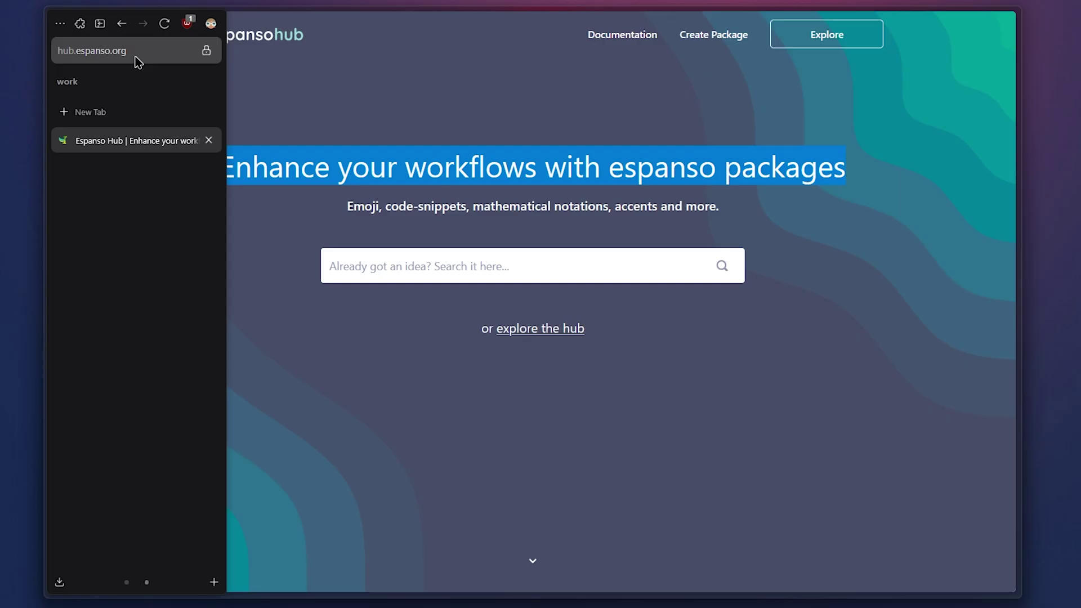
left_click(543, 331)
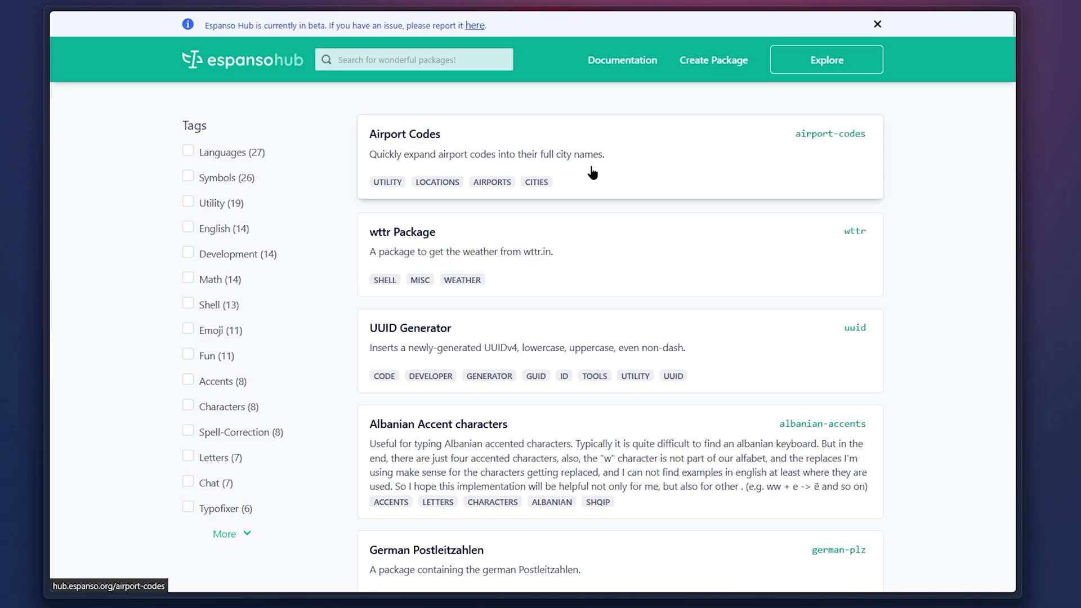
Browse the package list and toggle the Languages tag filter on and off.
scroll(592, 172, "down", 1)
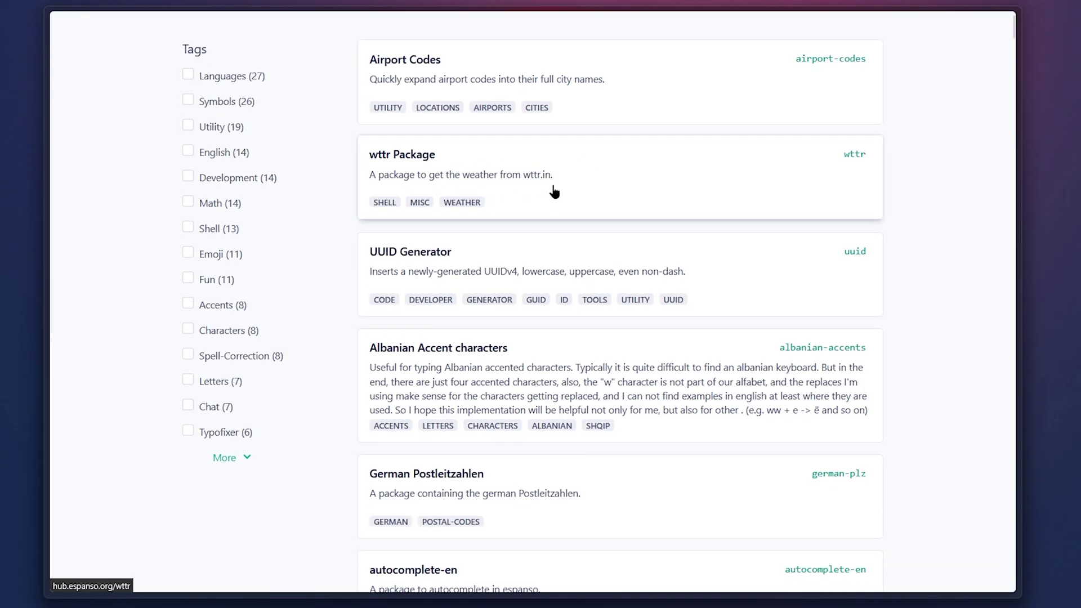
scroll(553, 191, "down", 3)
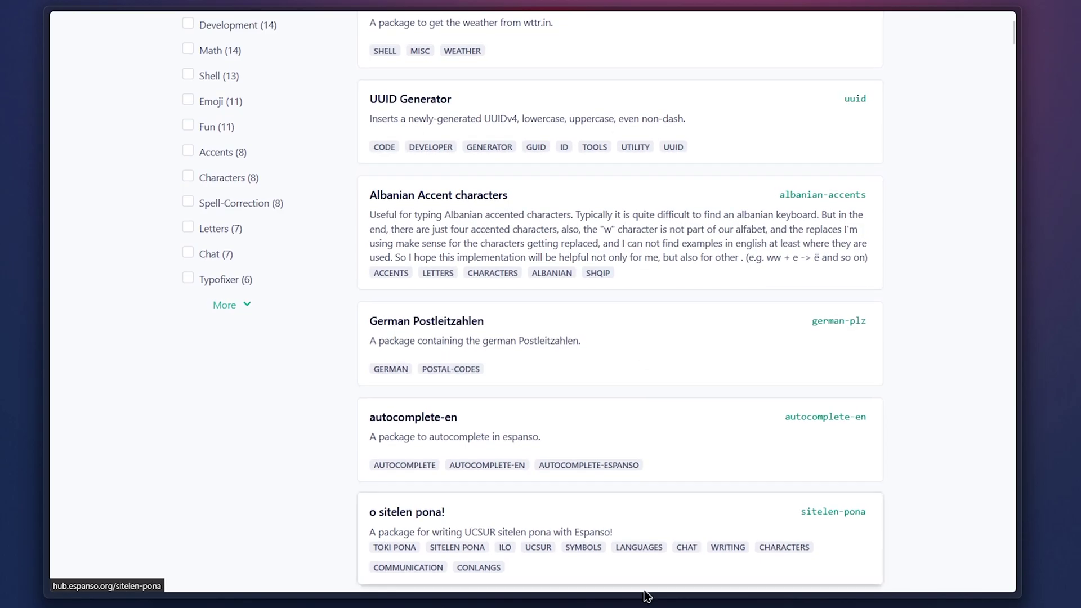
scroll(337, 318, "up", 5)
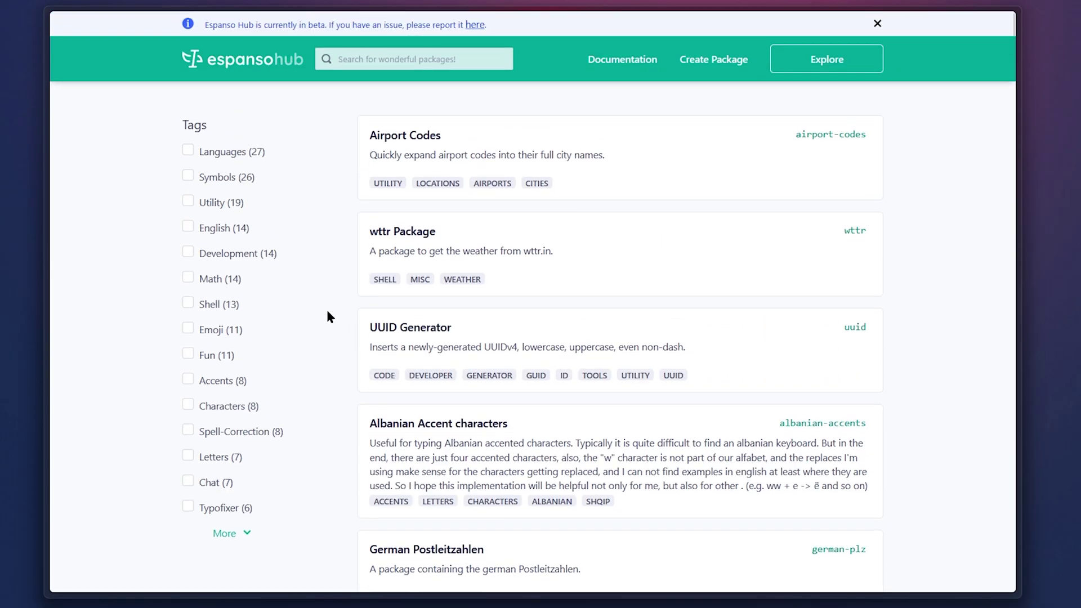
left_click(188, 151)
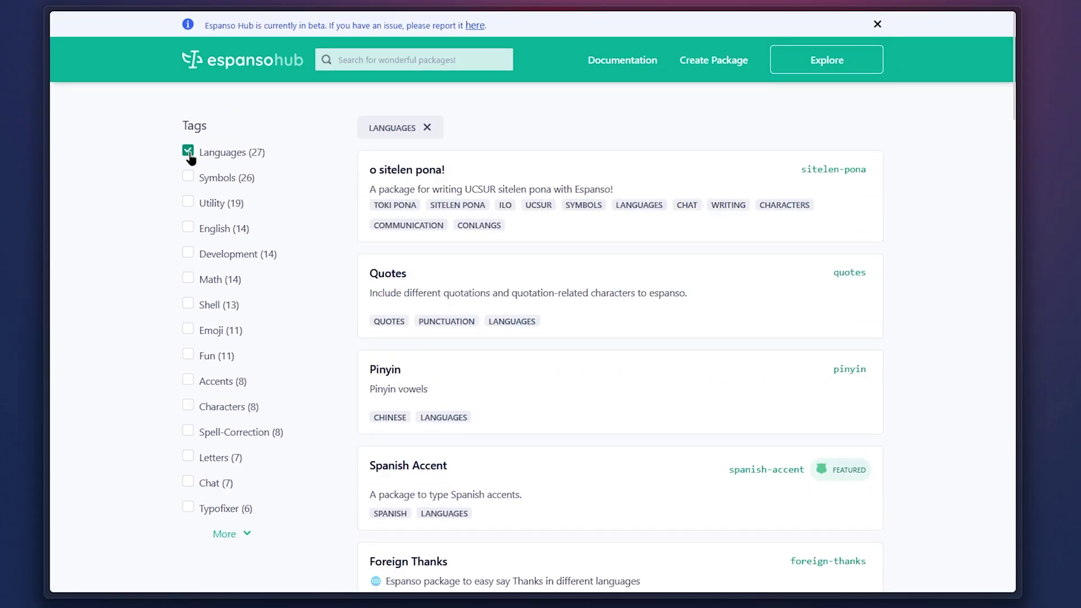
scroll(680, 265, "down", 7)
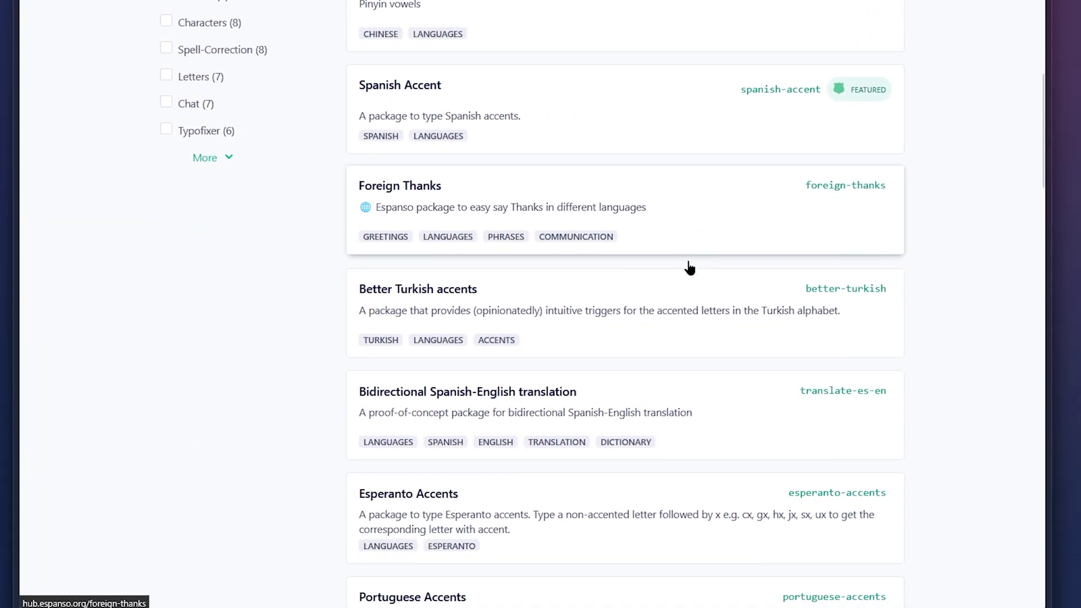
scroll(689, 268, "down", 1)
scroll(689, 268, "up", 8)
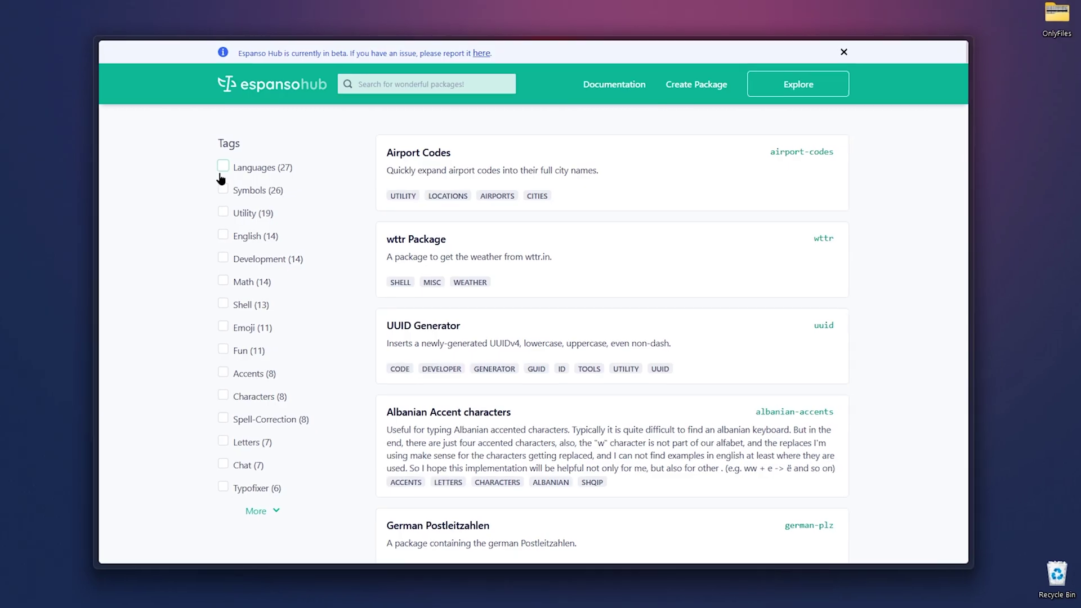
left_click(166, 141)
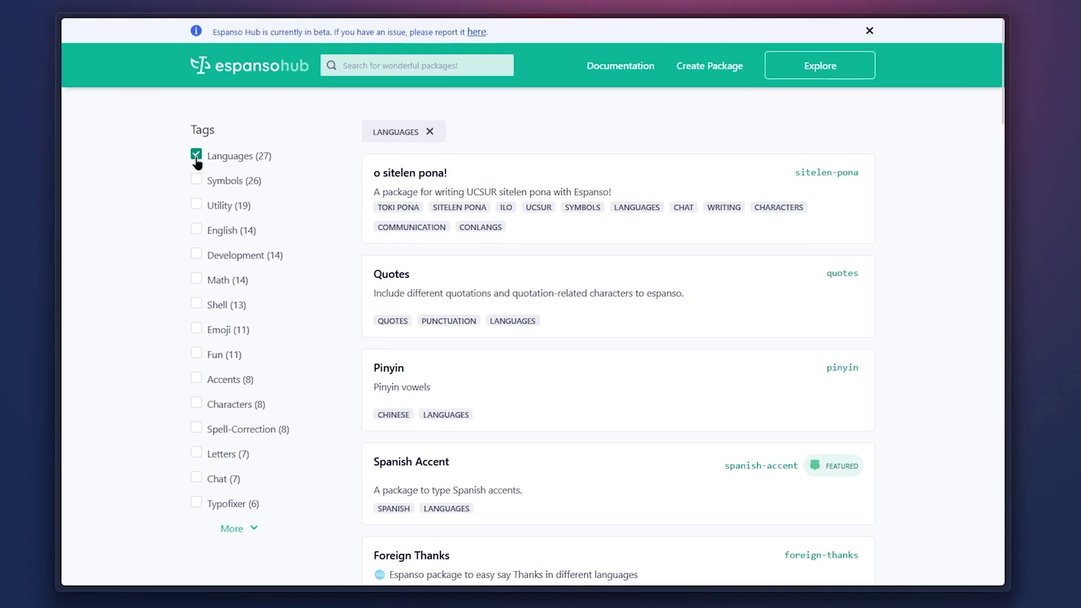
Try the Symbols, Utility and English tag filters, then search the hub for 'table topic'.
left_click(189, 178)
left_click(188, 202)
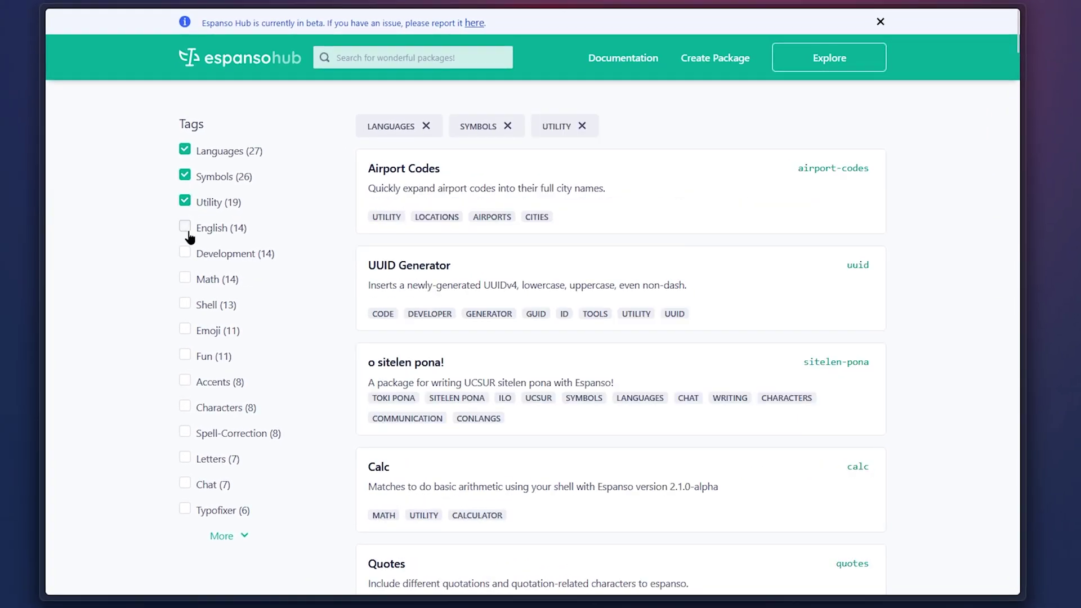
left_click(189, 228)
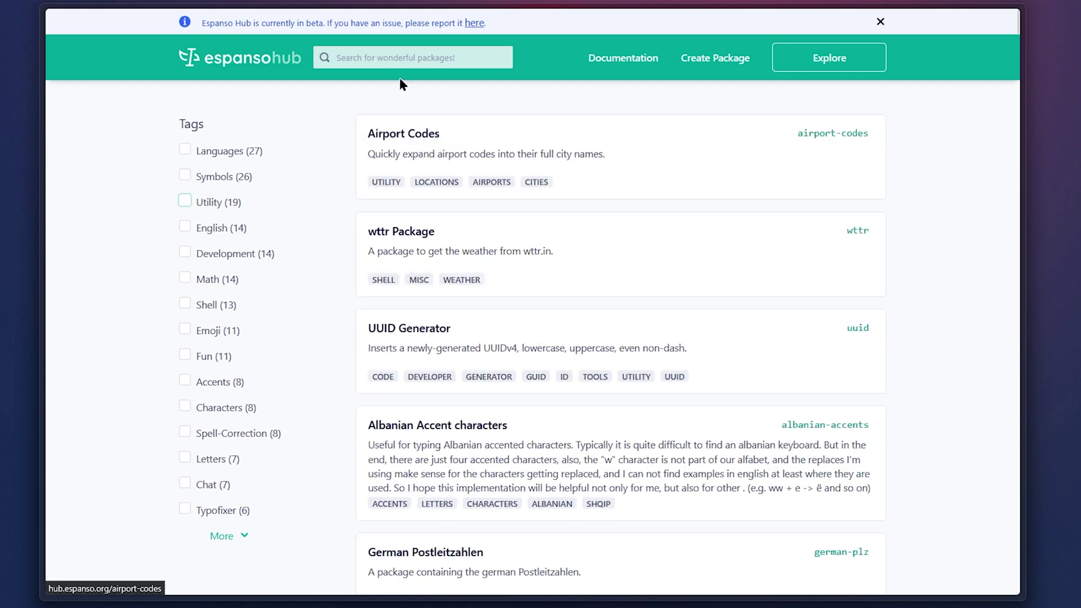
left_click(398, 57)
type("table topi")
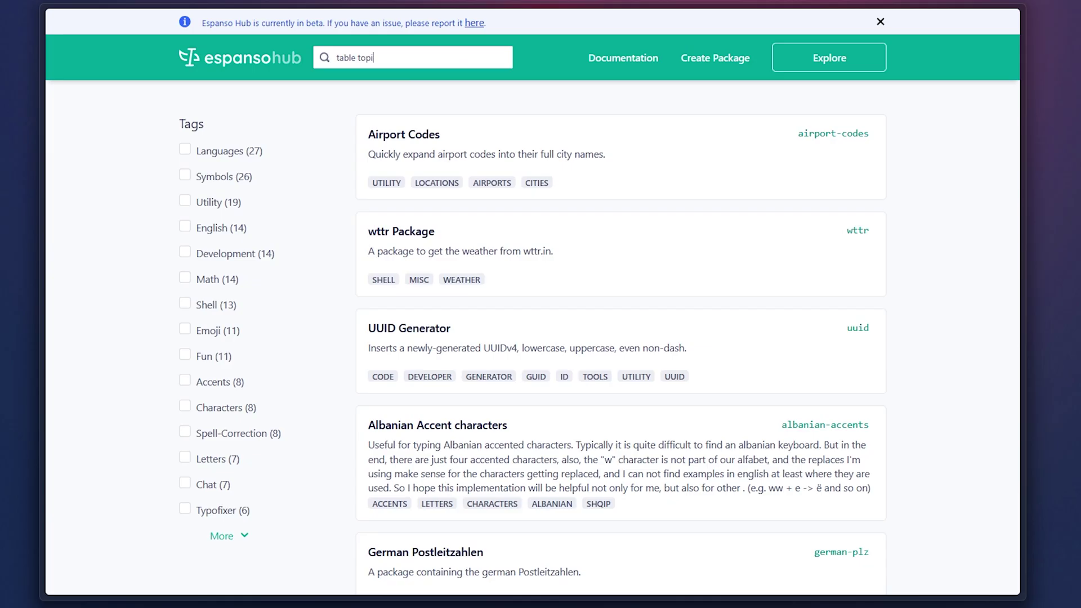
type("c")
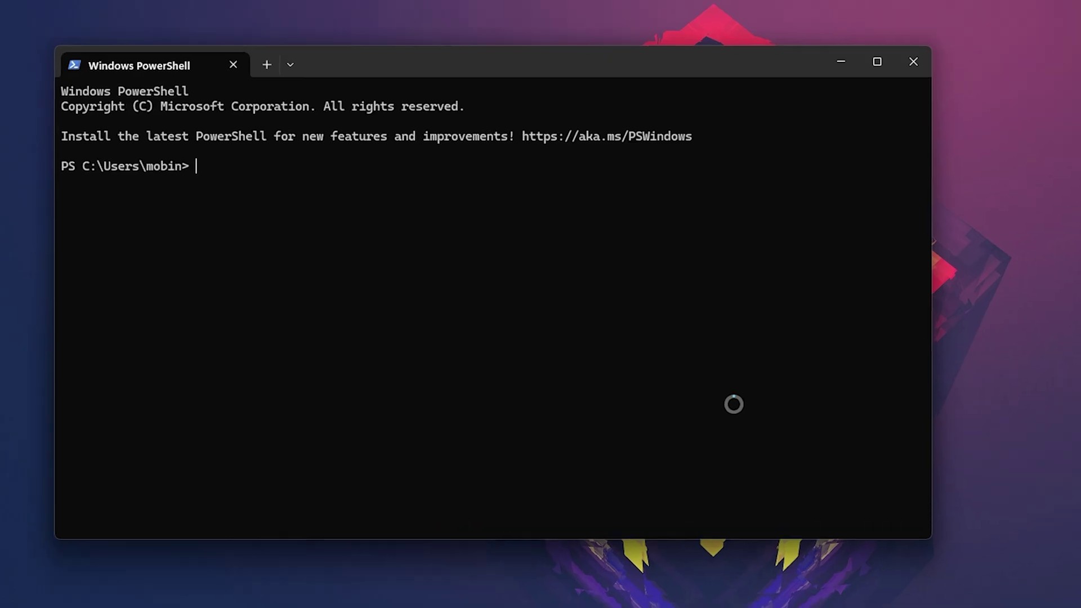
Install the table-topics package in PowerShell with 'espanso install table-topic'.
type("espanso")
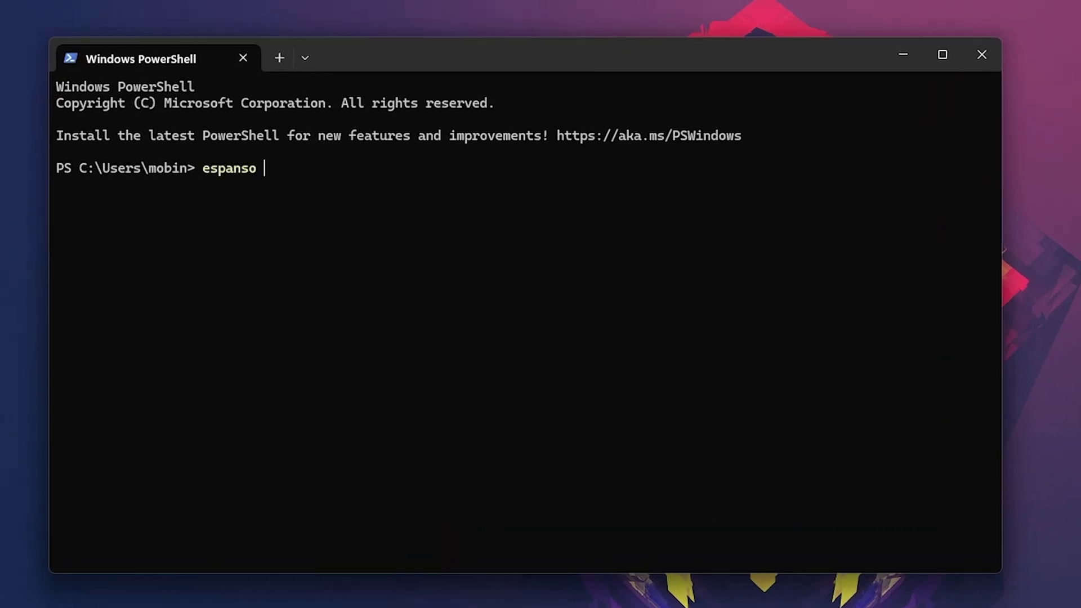
type(" install table-to")
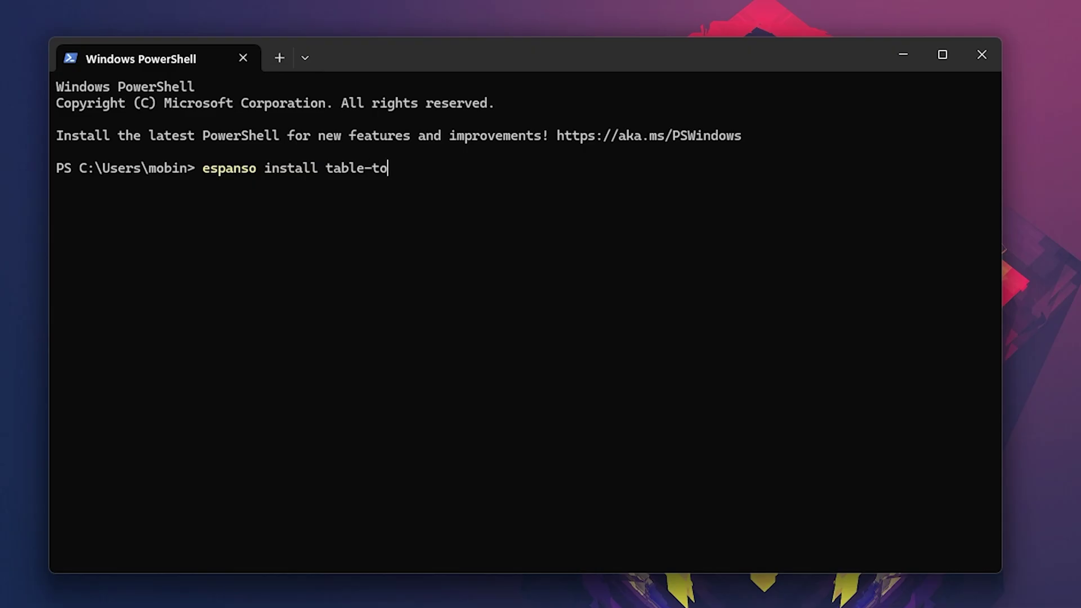
type("pics")
key("Return")
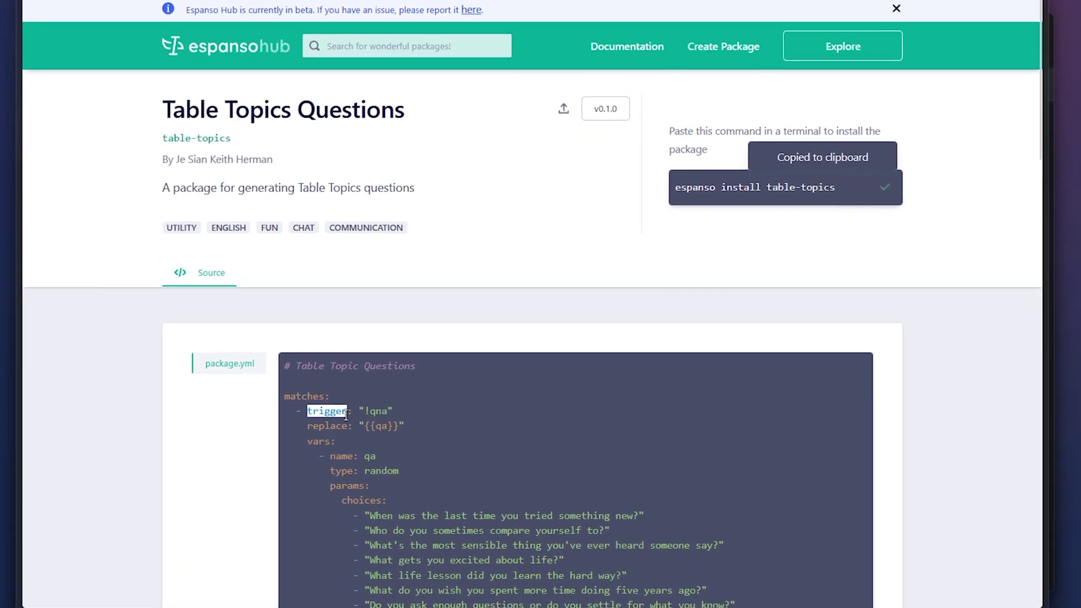
Review the !qna trigger and its question choices in package.yml, then return to Joplin.
left_click_drag(364, 411, 387, 413)
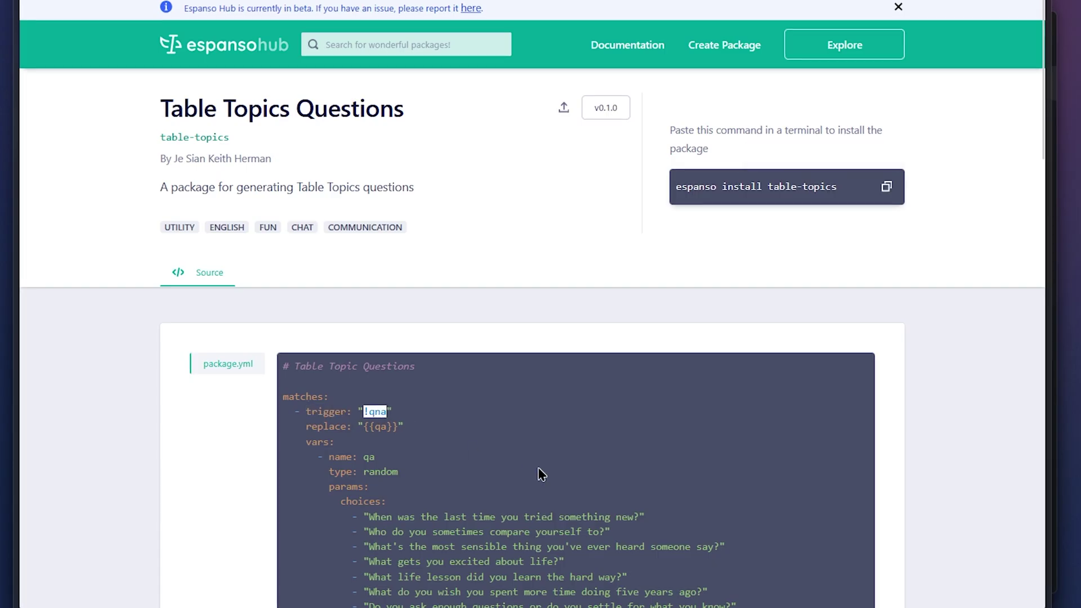
scroll(540, 474, "down", 3)
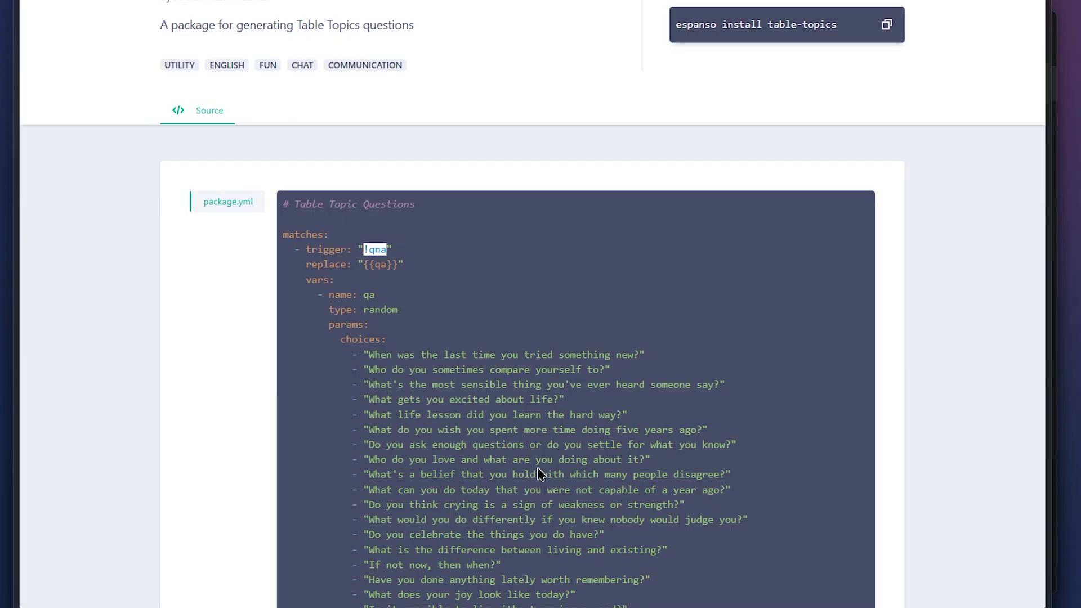
key("alt+Tab")
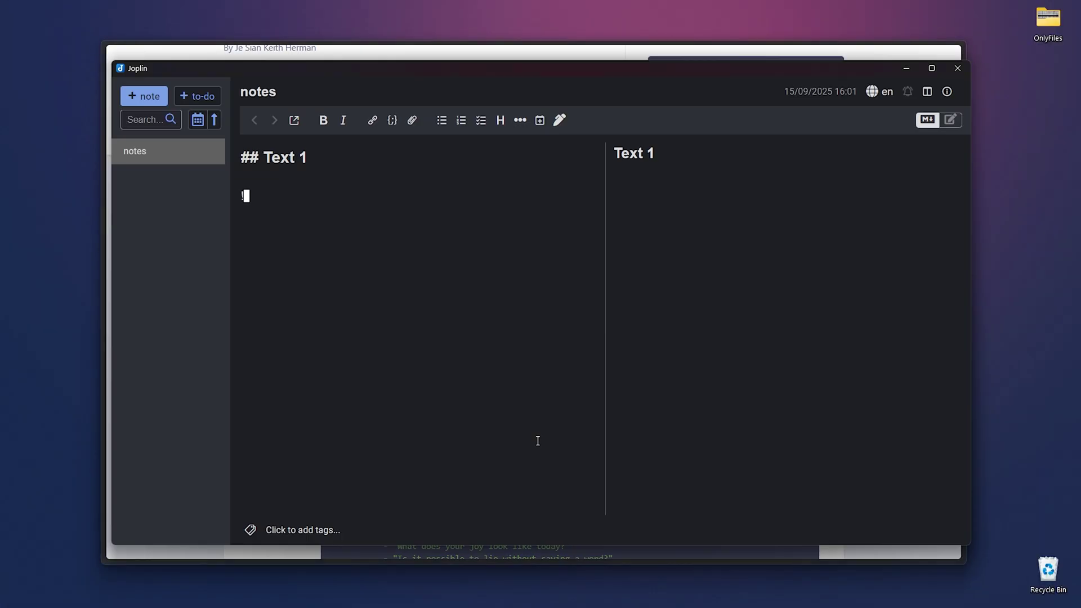
Type the !qna trigger below the first question to insert another random question.
left_click(537, 441)
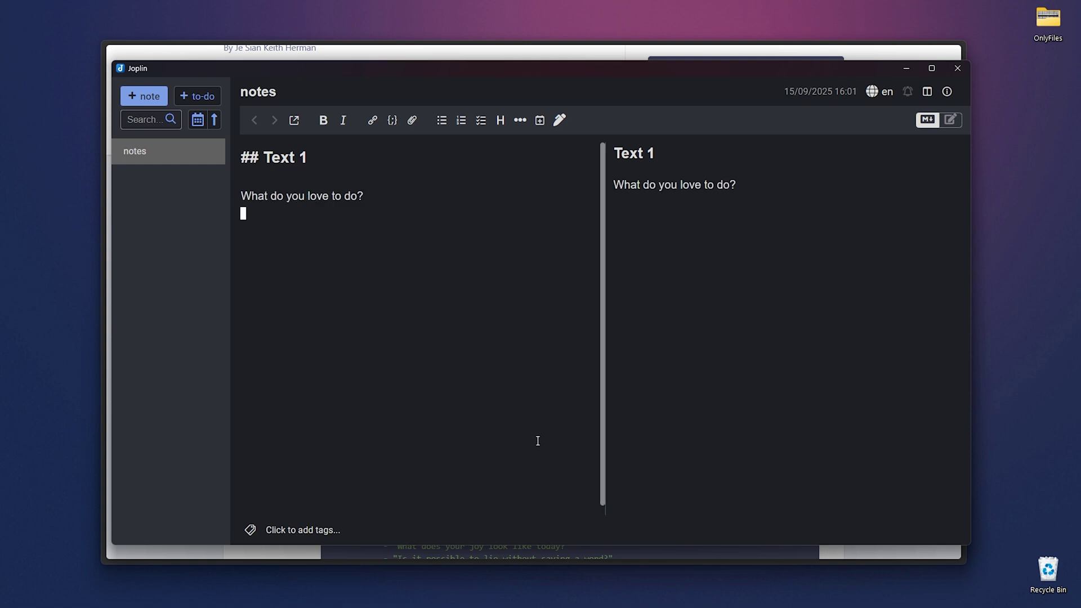
type("!q")
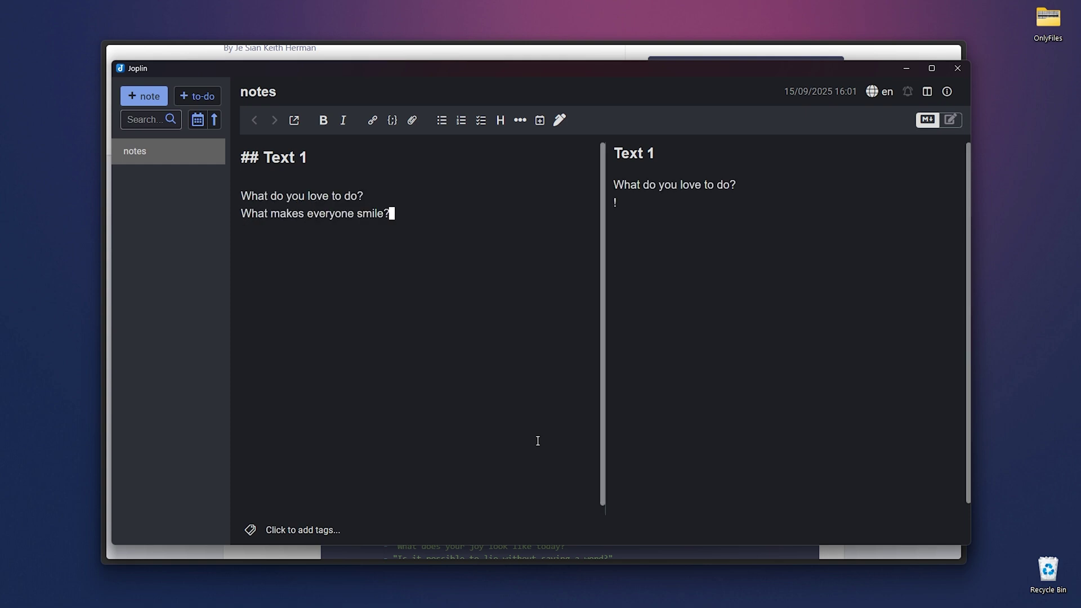